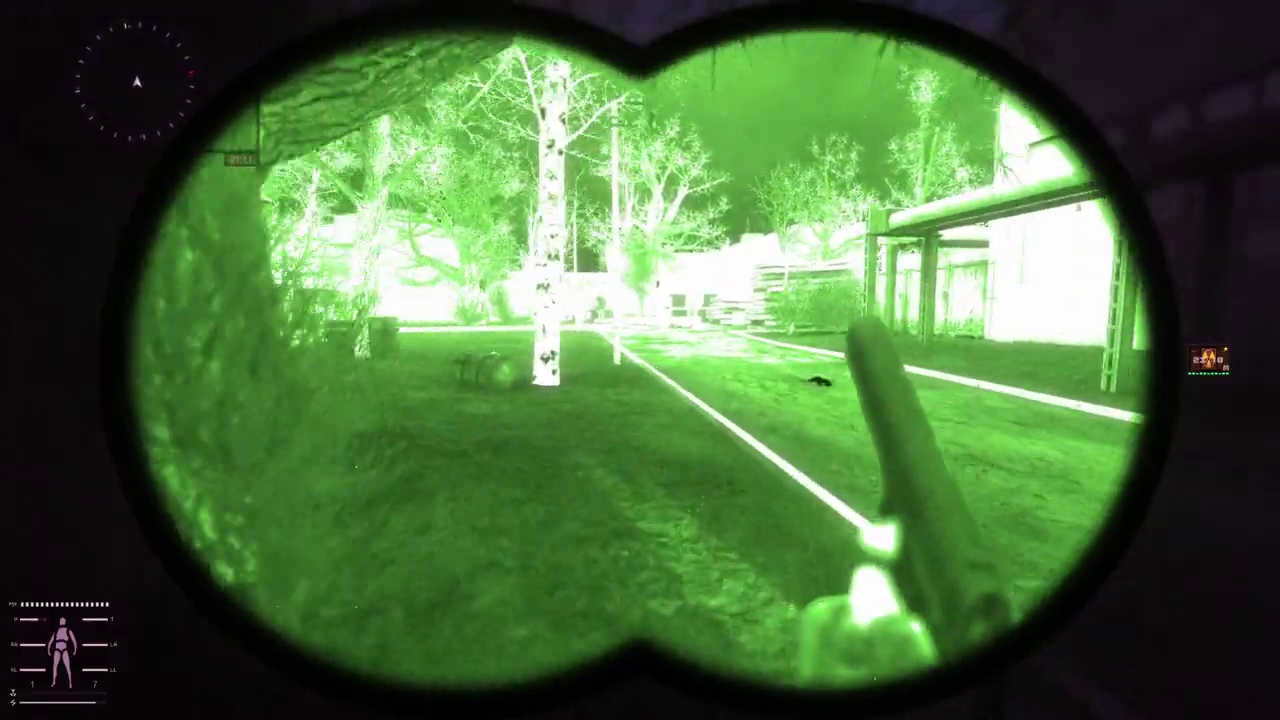
Walk to the fallen stalkers in the courtyard and open one body's inventory for looting.
key("2")
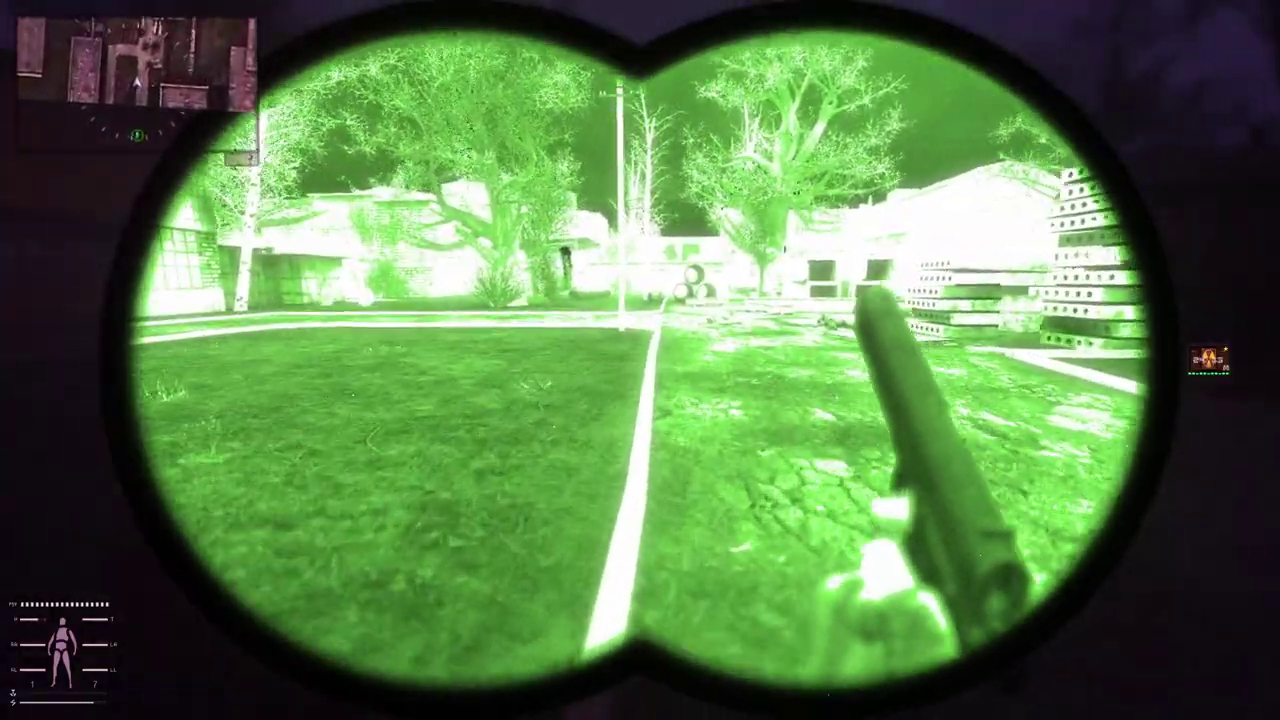
key("w")
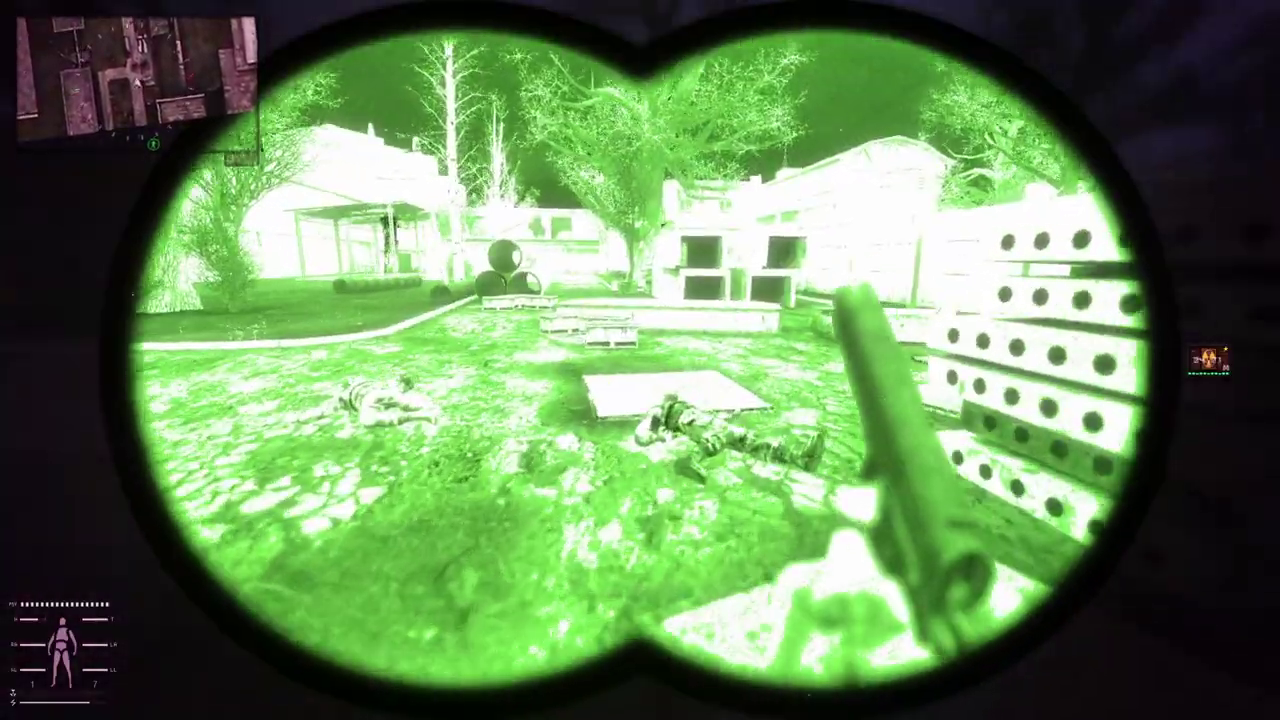
key("f")
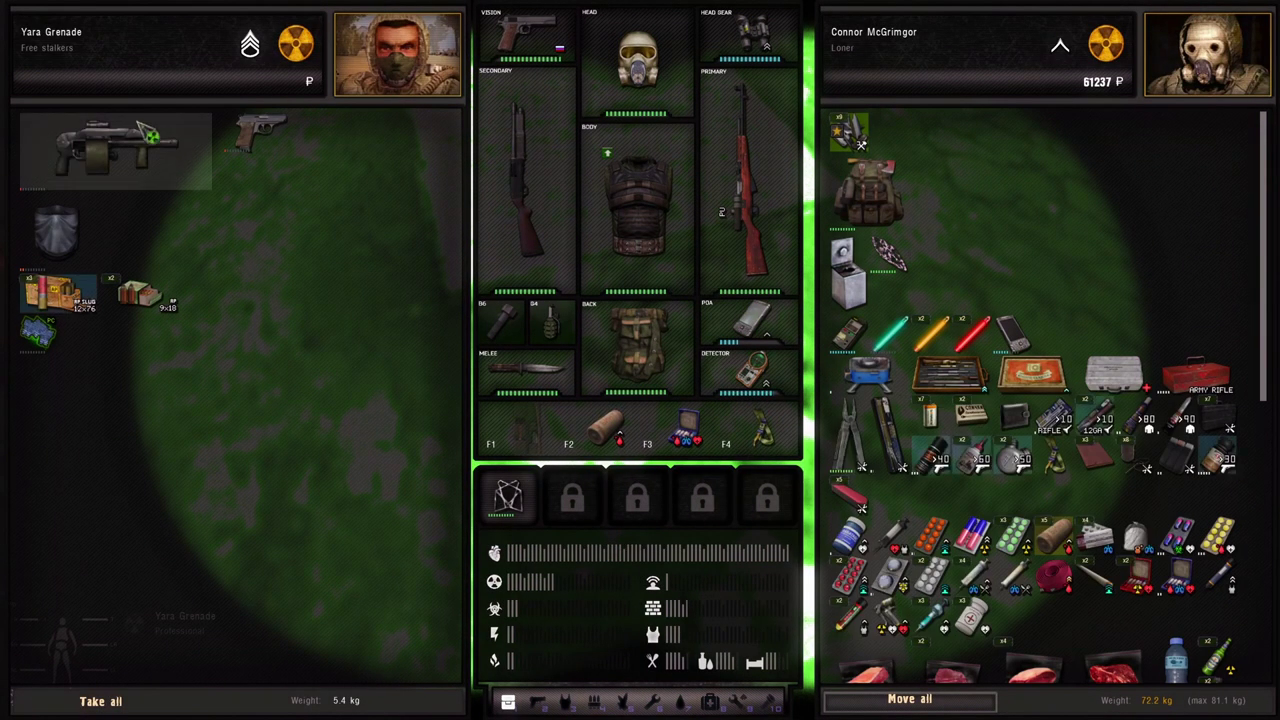
Take the ammunition from the body, disassemble its cloth mask and take the recovered textile parts.
double_click(127, 308)
right_click(50, 228)
left_click(88, 292)
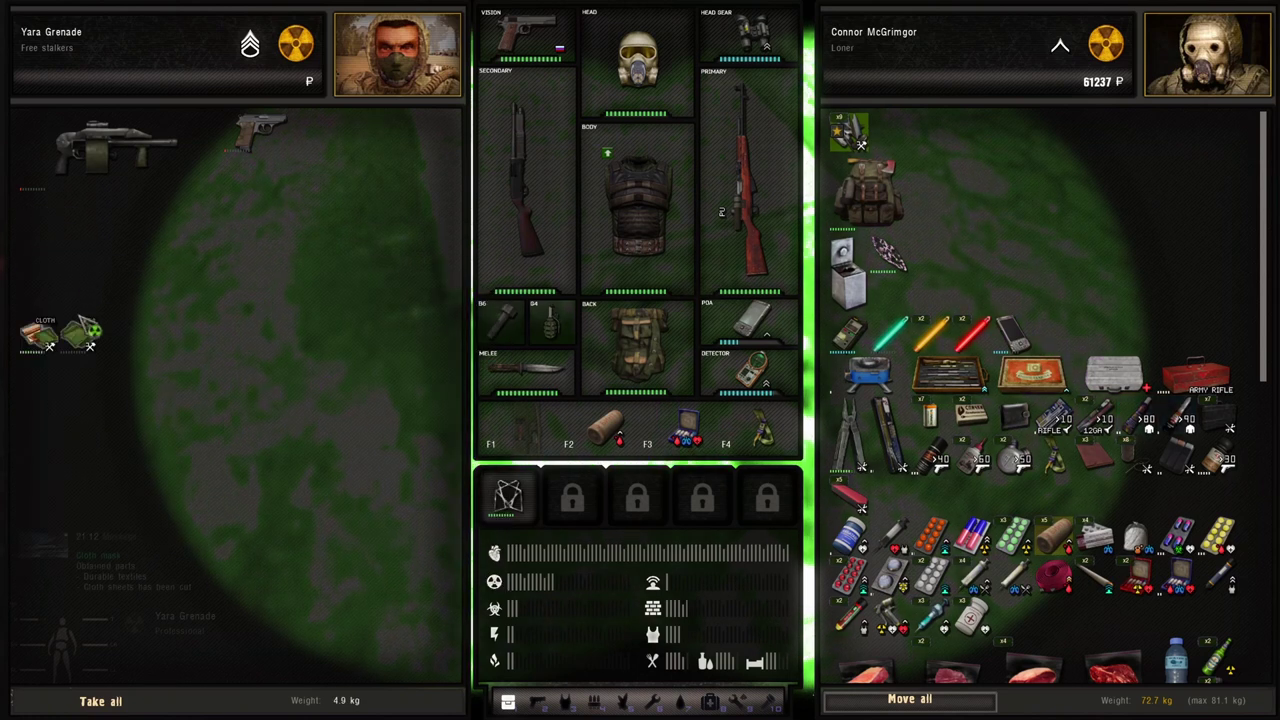
double_click(86, 340)
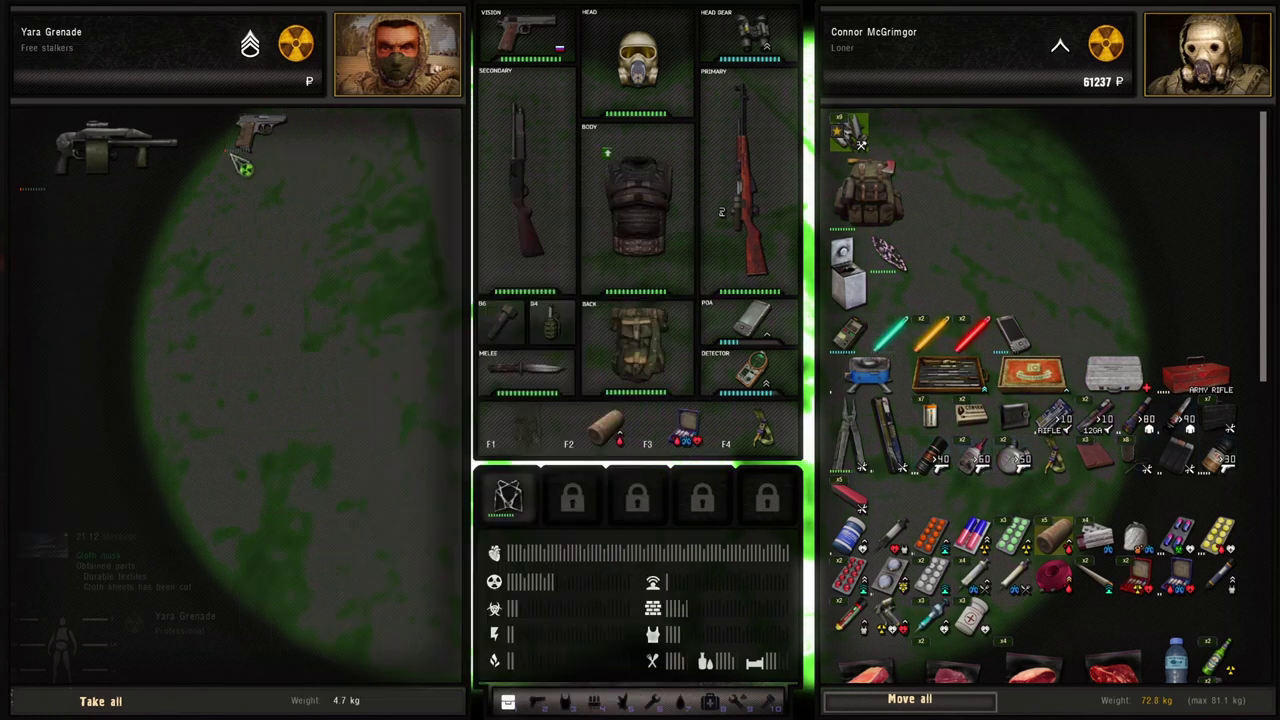
Examine the Armsel Protecta's stats, ammunition, replacement parts and compatible repair kits, and leave the looting view.
mouse_move(172, 181)
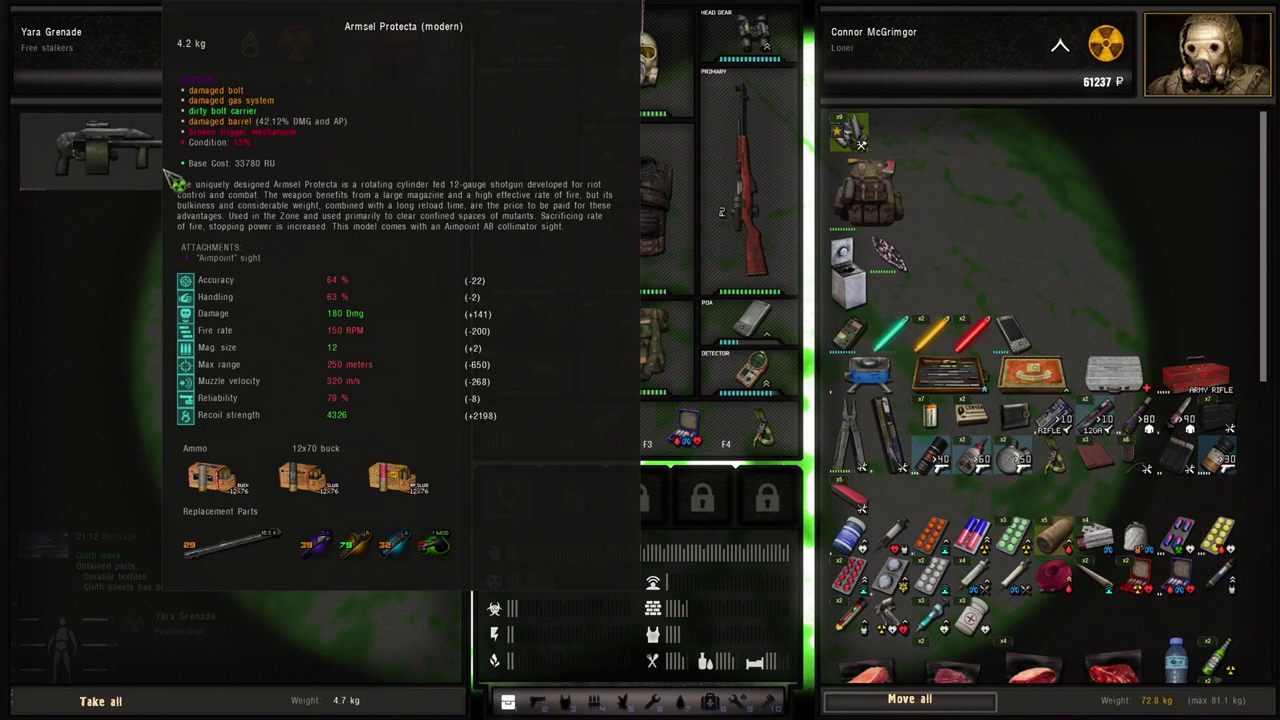
right_click(168, 180)
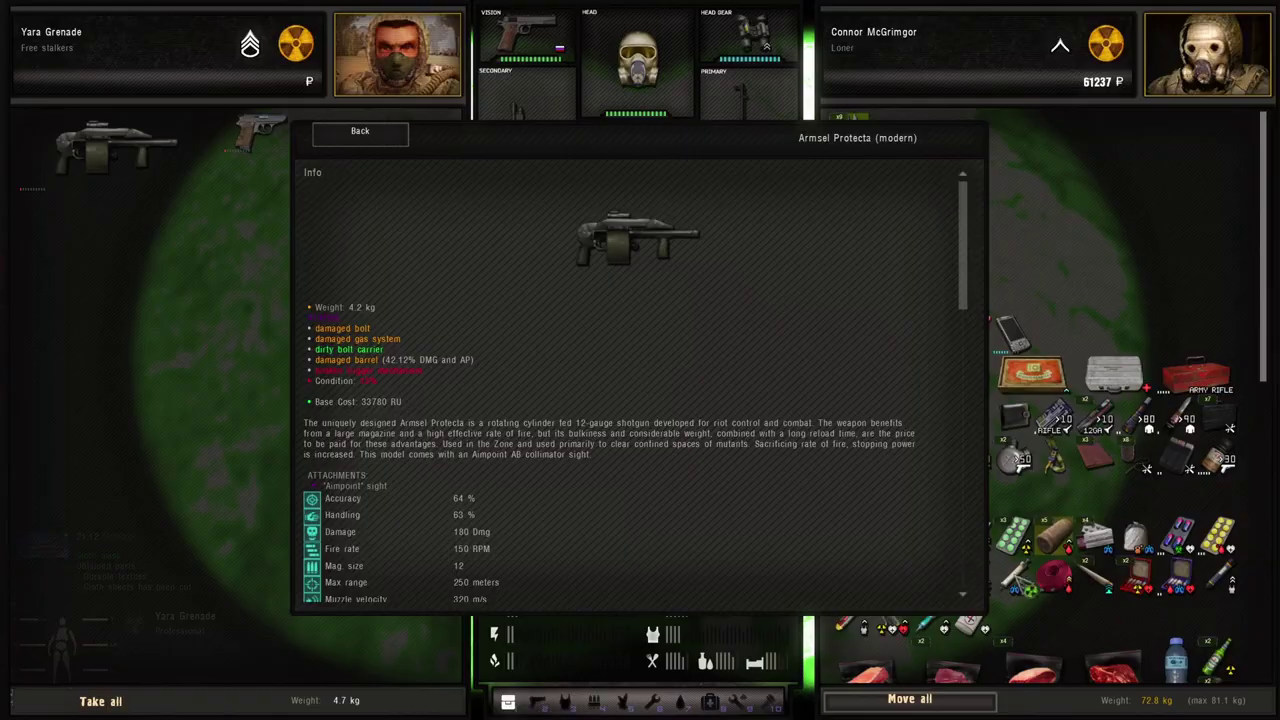
scroll(808, 519, "down", 10)
scroll(808, 519, "up", 5)
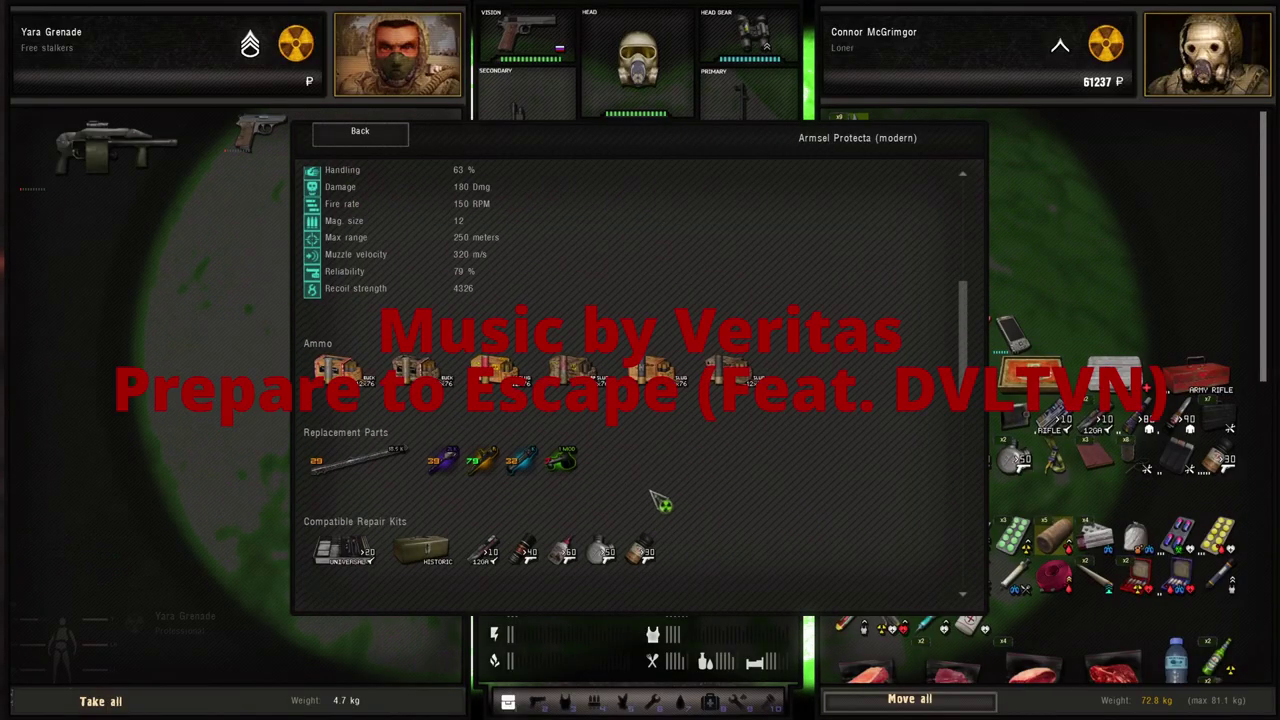
scroll(670, 470, "up", 5)
left_click(360, 131)
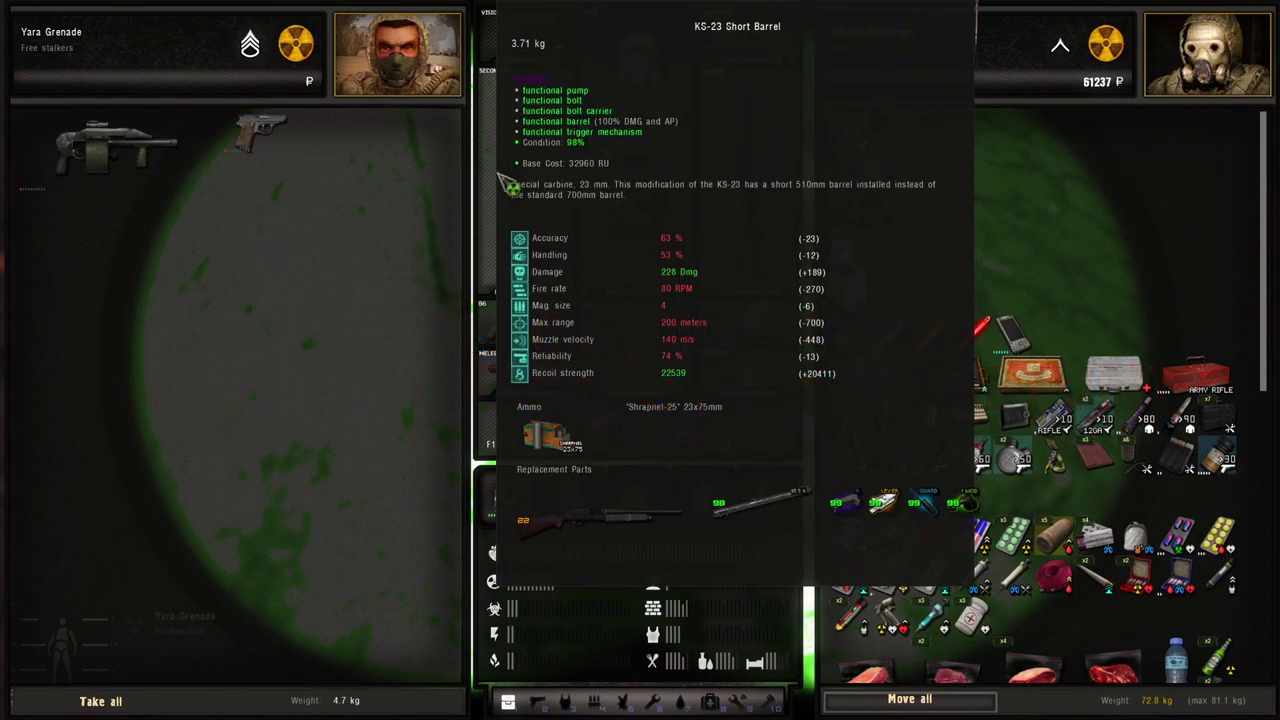
key("Escape")
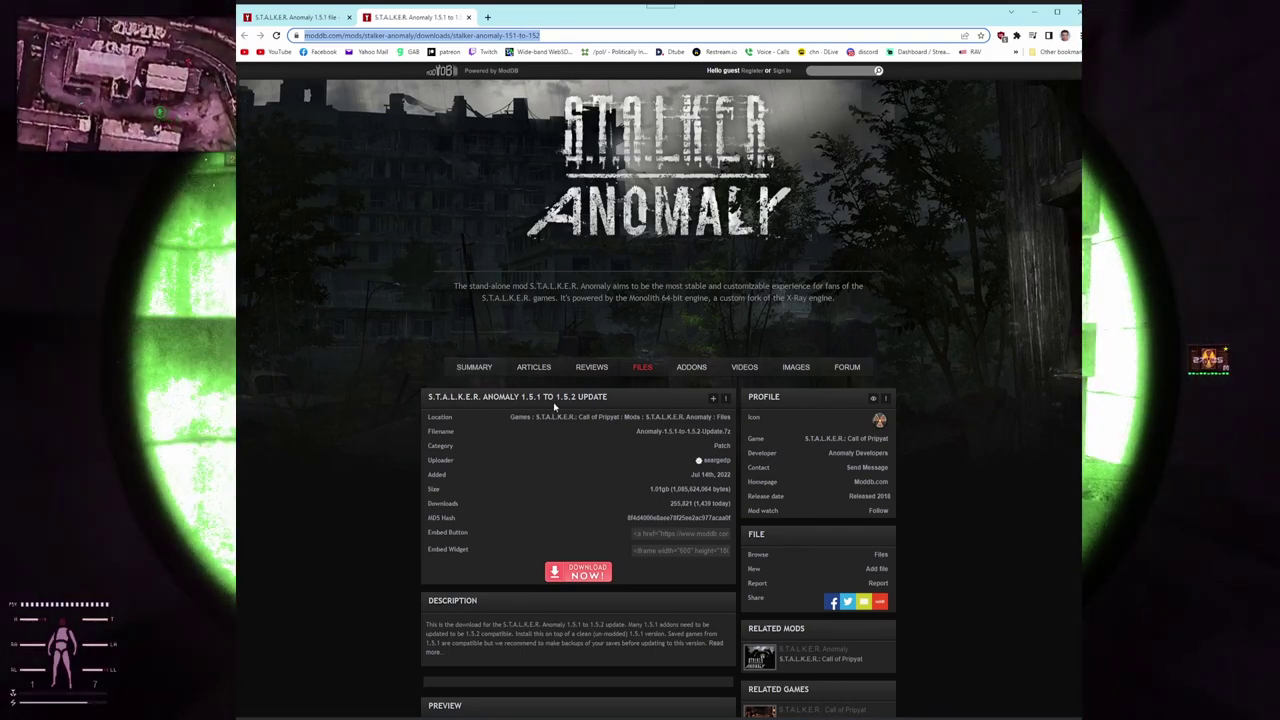
Review the ModDB download page for Anomaly 1.5.1 and the prerequisites in the GAMMA Discord's how-to-install channel.
left_click(318, 17)
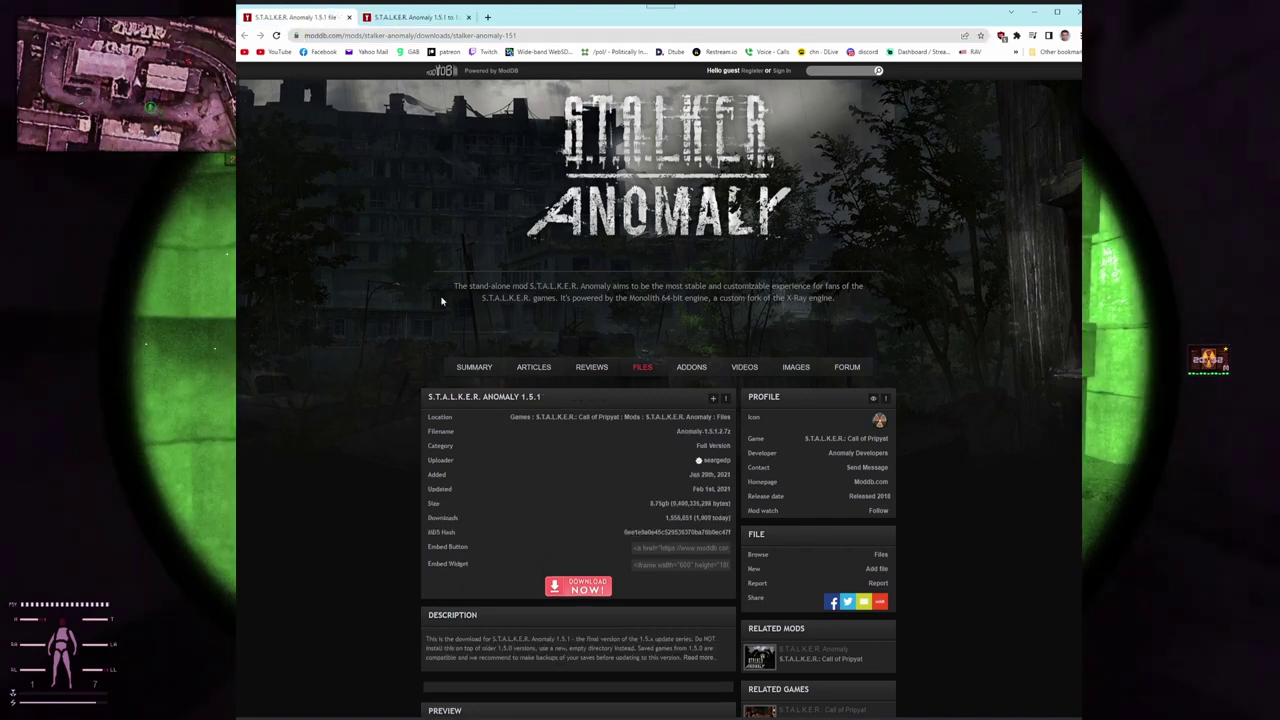
scroll(534, 449, "down", 1)
scroll(534, 449, "up", 1)
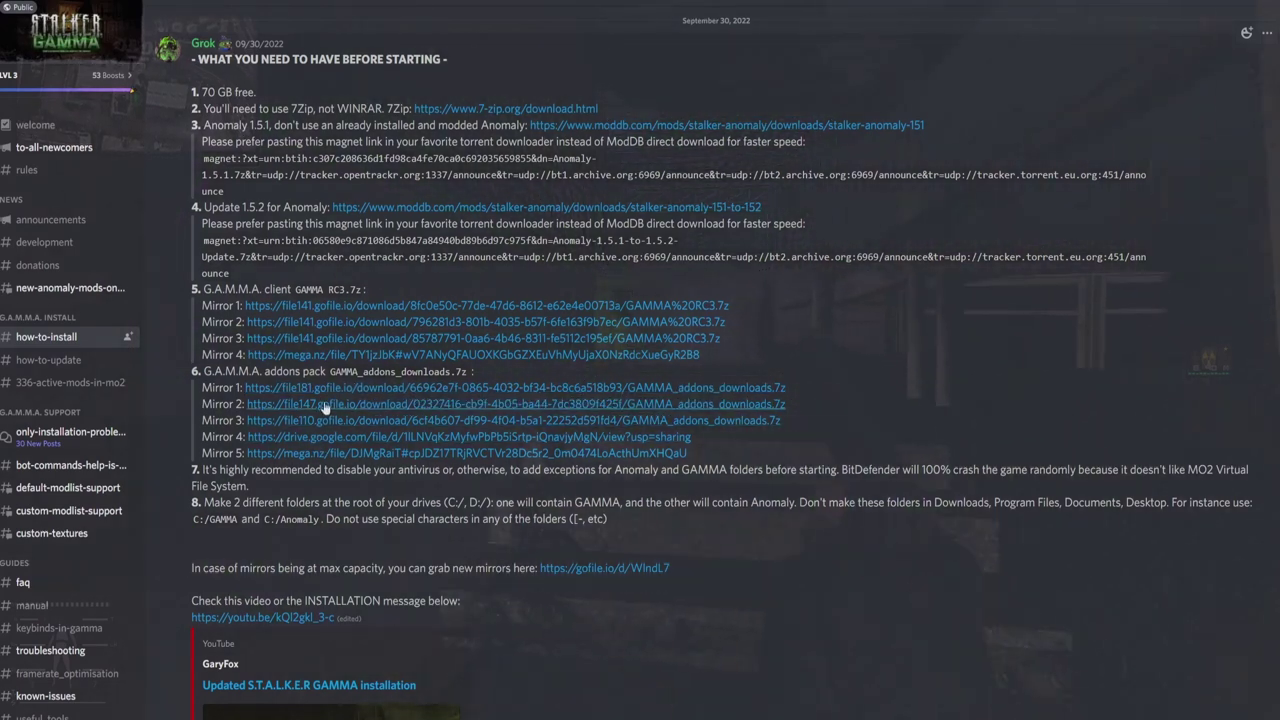
scroll(325, 408, "down", 2)
scroll(323, 405, "down", 6)
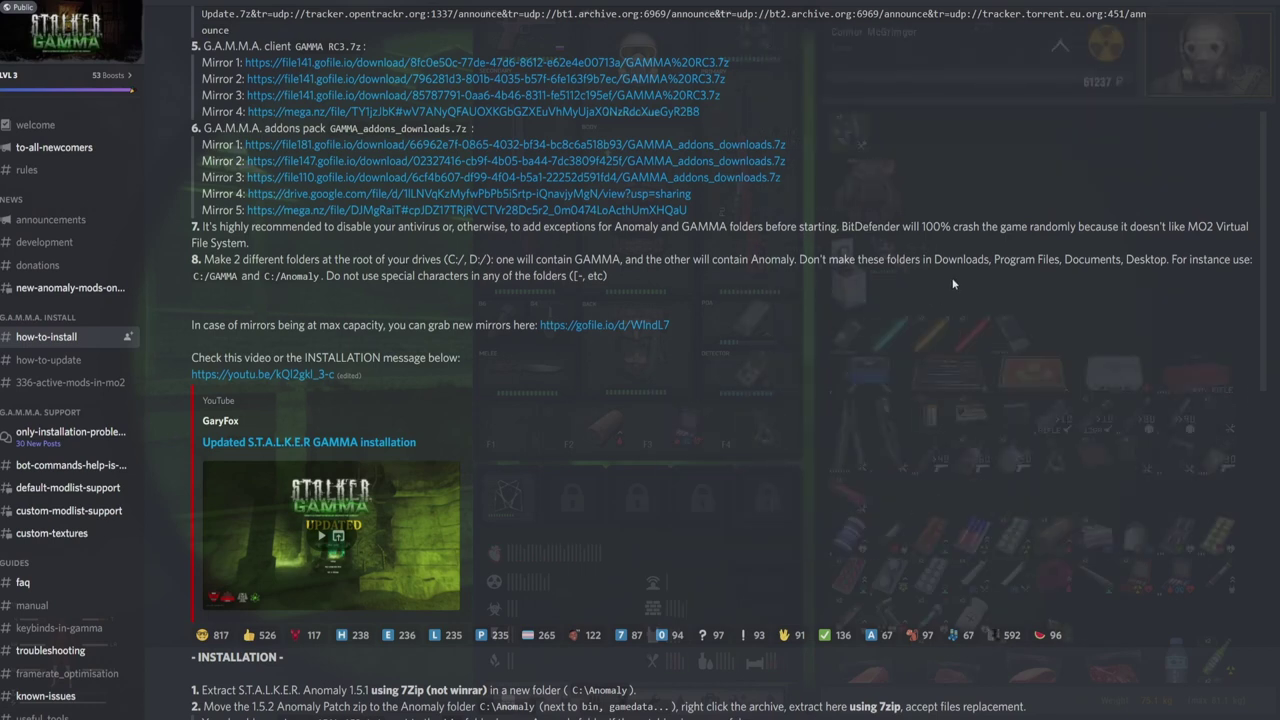
Switch to File Explorer, view the Anomaly and GAMMA folders at the root of the D: drive, and return to Discord.
key("alt+Tab")
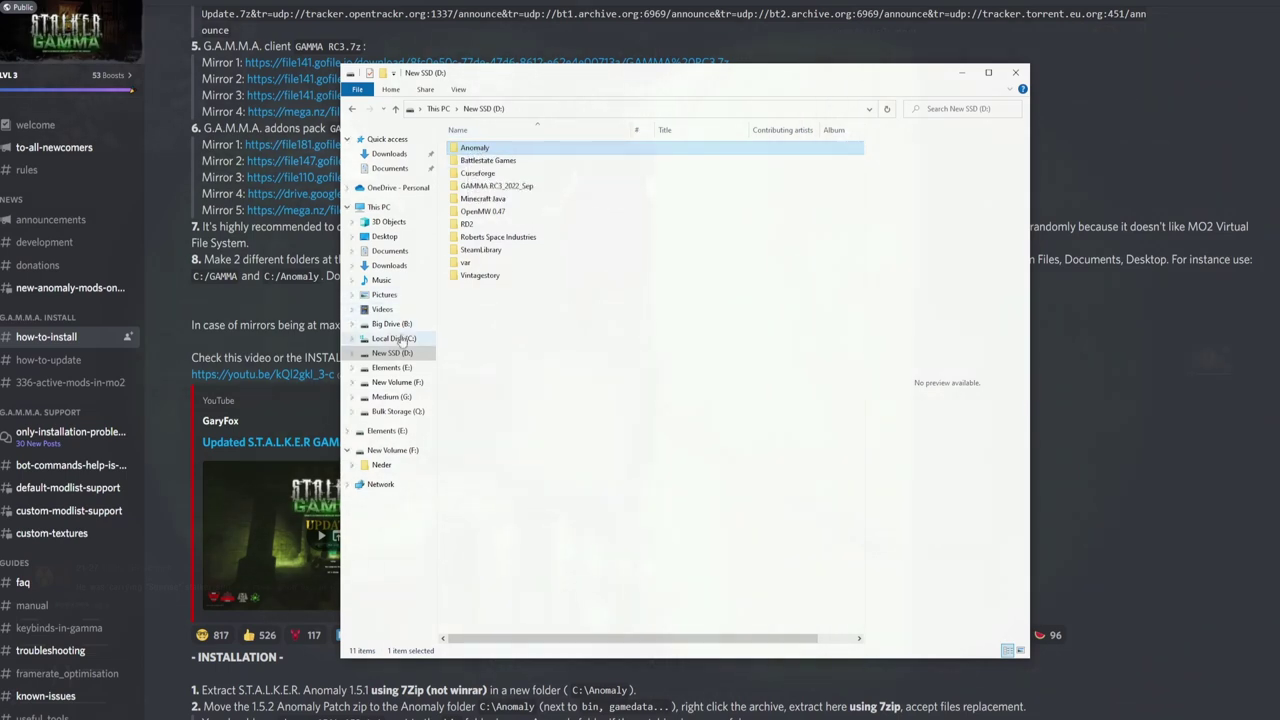
left_click(399, 356)
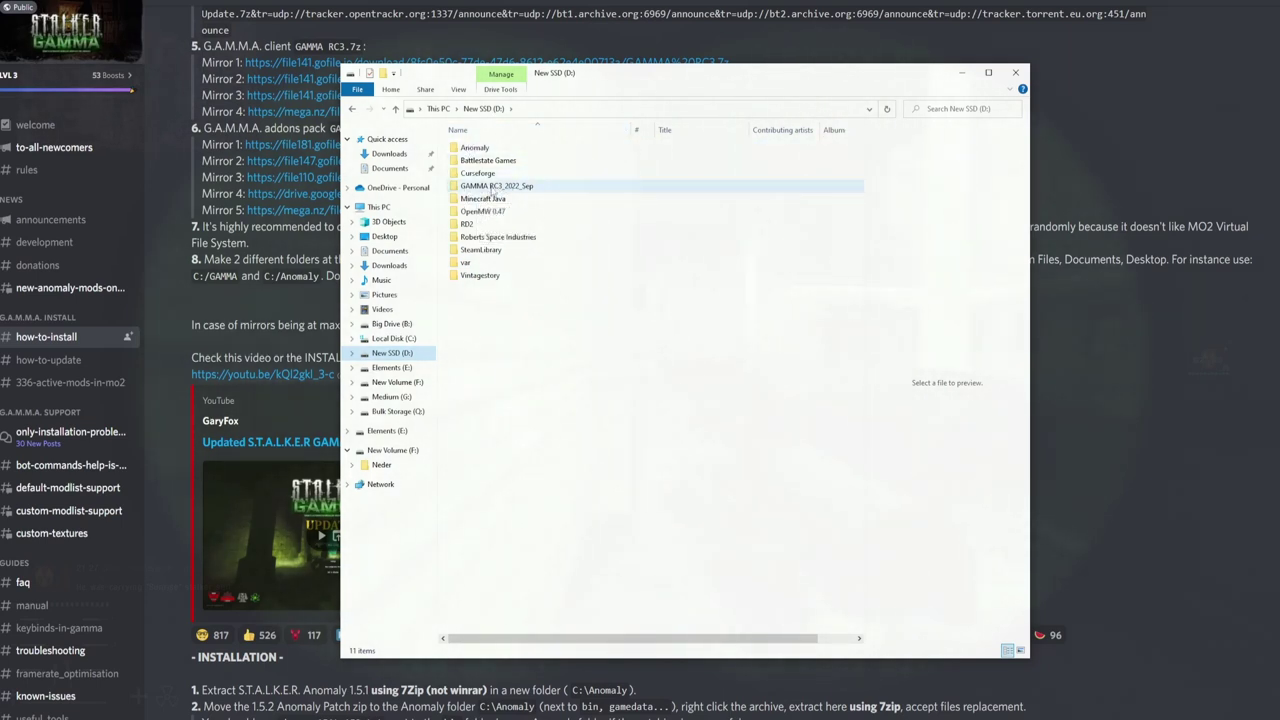
left_click(1118, 401)
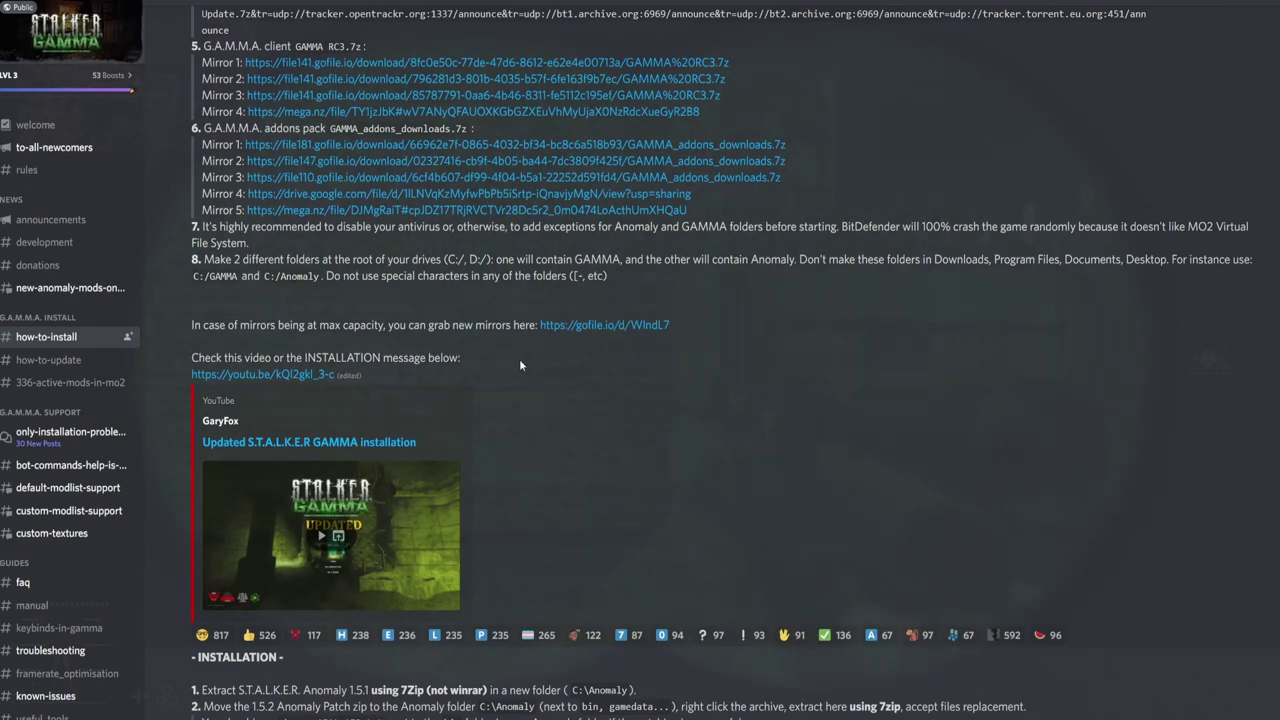
Read the numbered INSTALLATION instructions in the how-to-install channel.
scroll(638, 369, "down", 3)
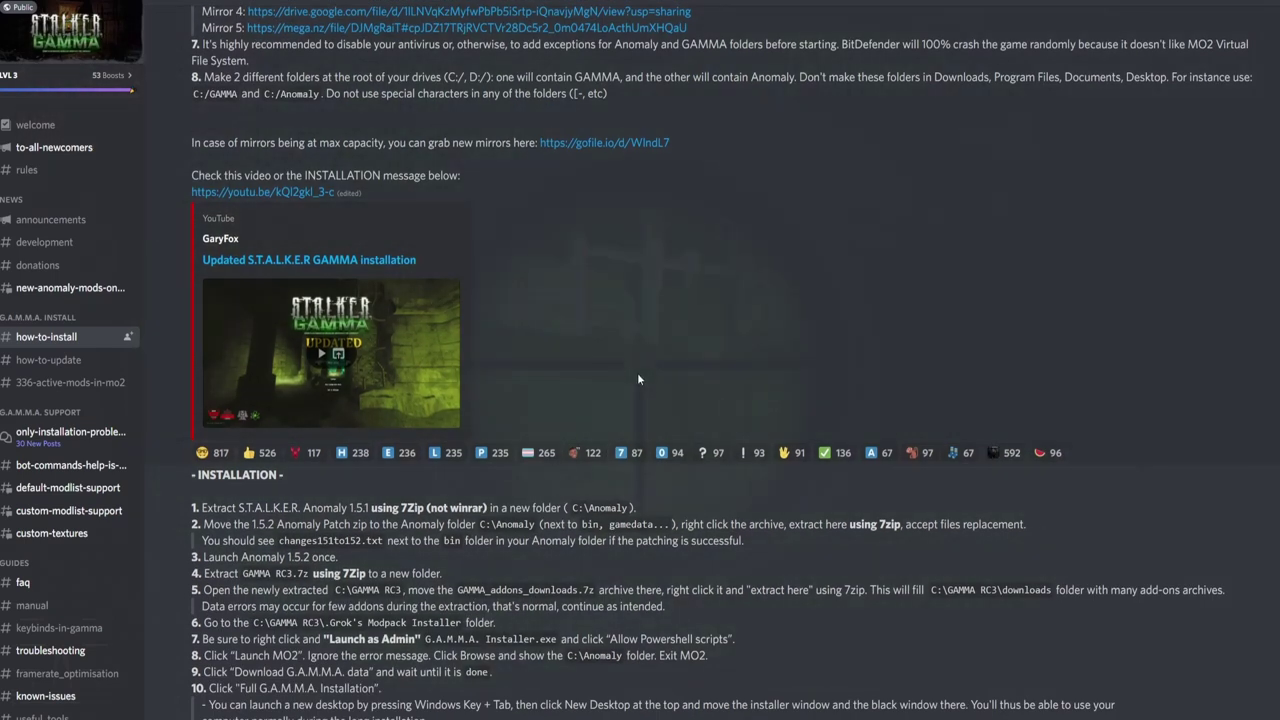
scroll(636, 369, "down", 5)
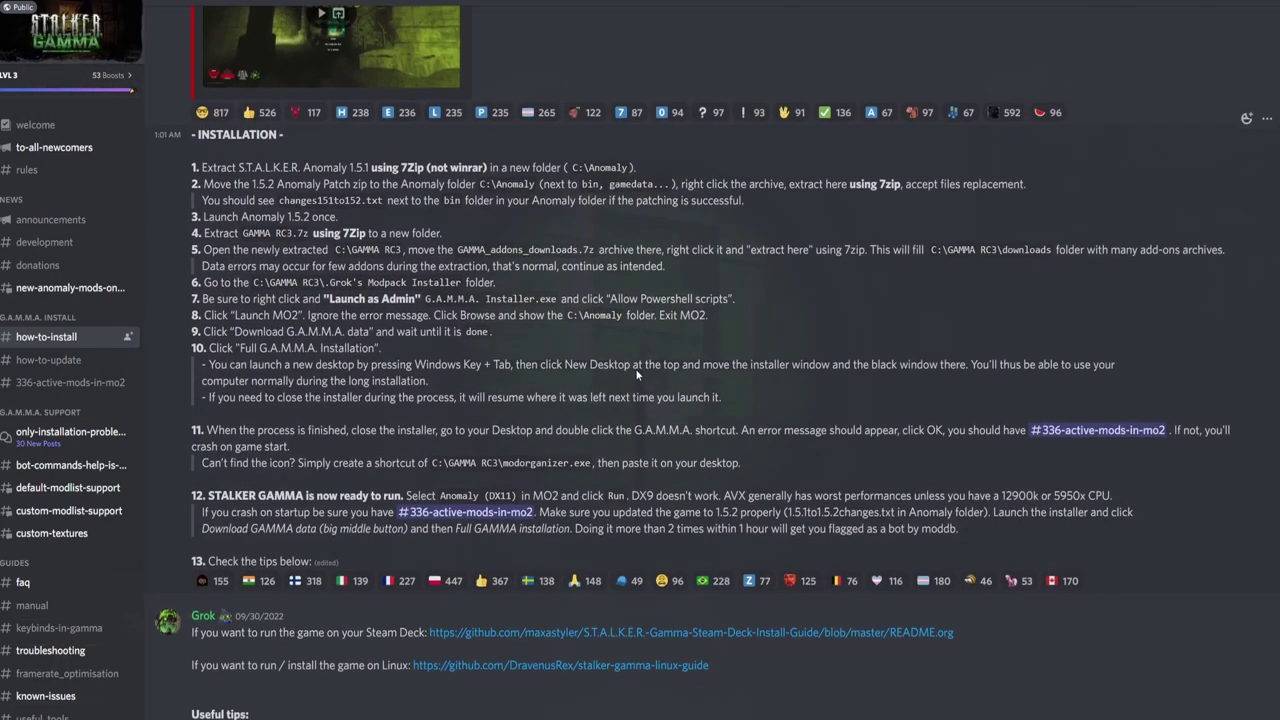
scroll(633, 371, "up", 1)
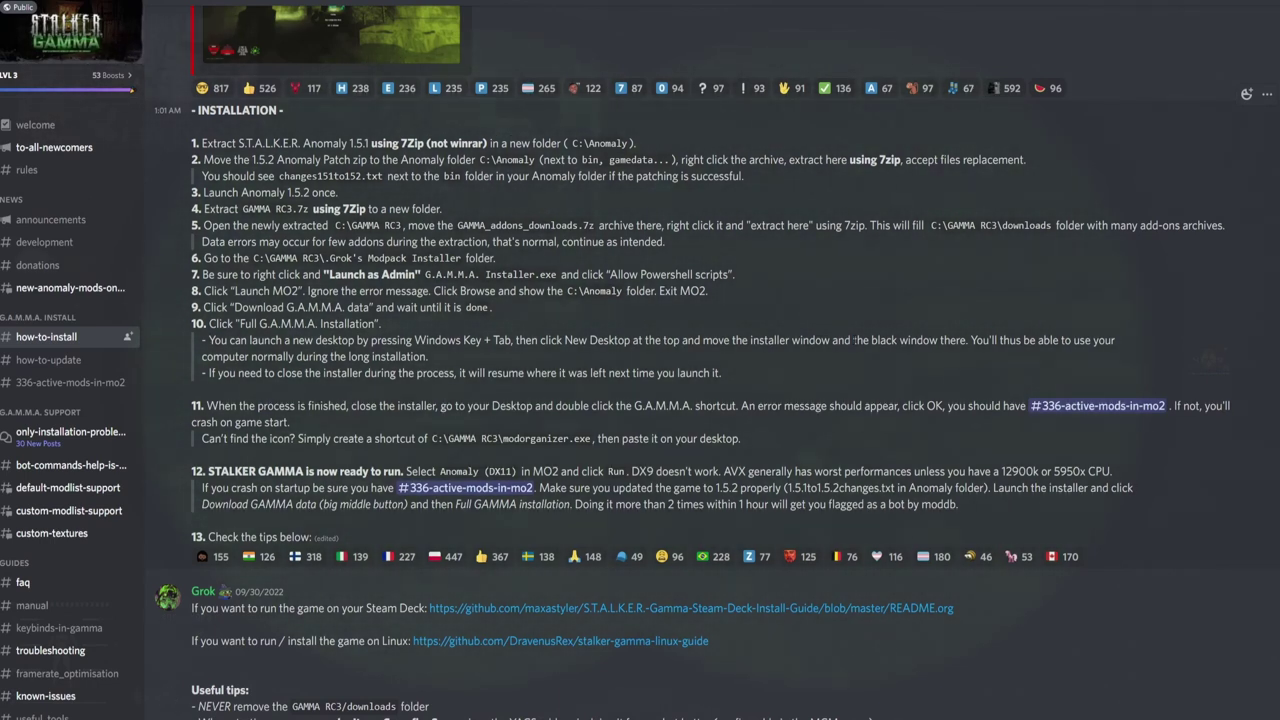
Open the .Grok's Modpack Installer folder inside GAMMA RC3_2022_Sep in File Explorer and place its window beside the Discord instructions.
key("alt+Tab")
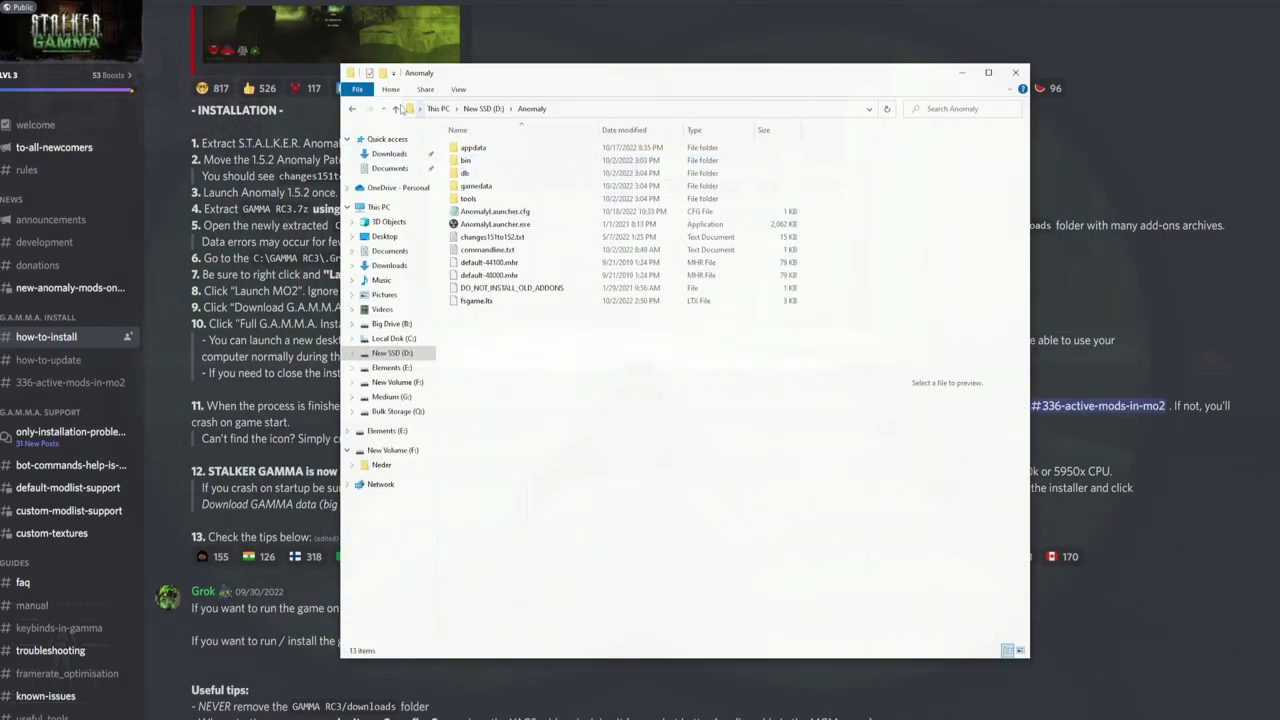
left_click(396, 108)
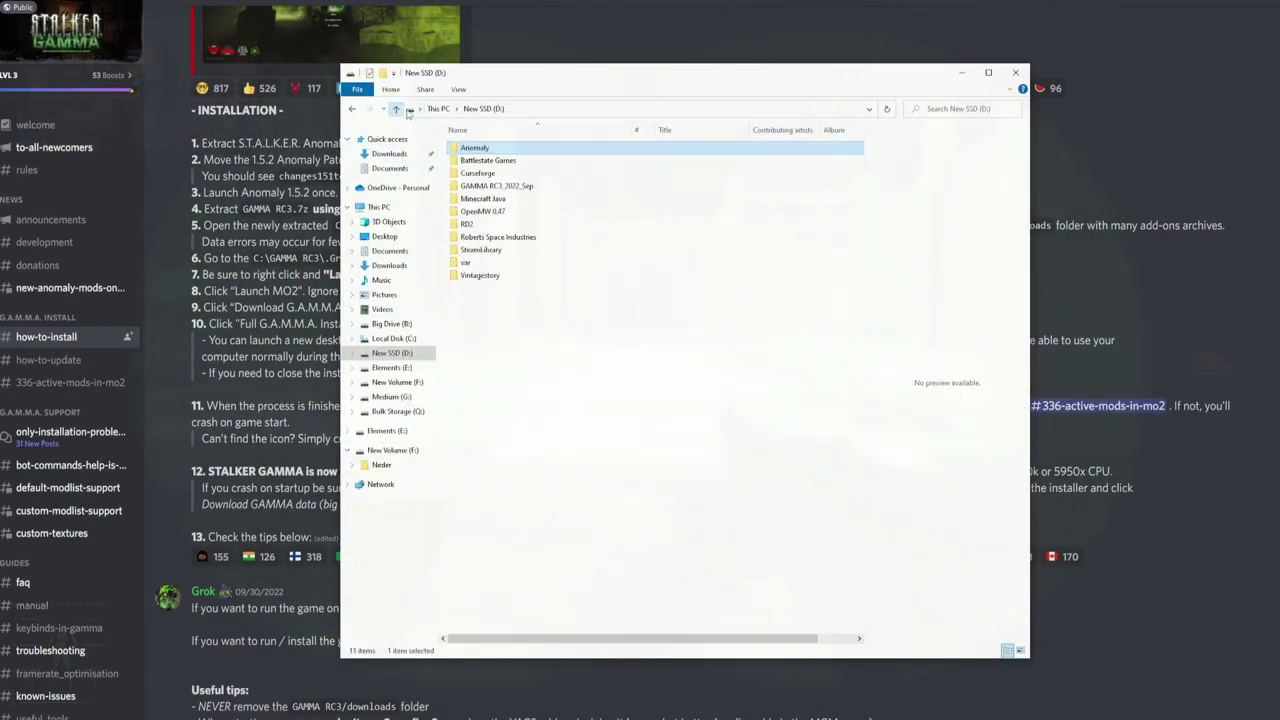
double_click(486, 187)
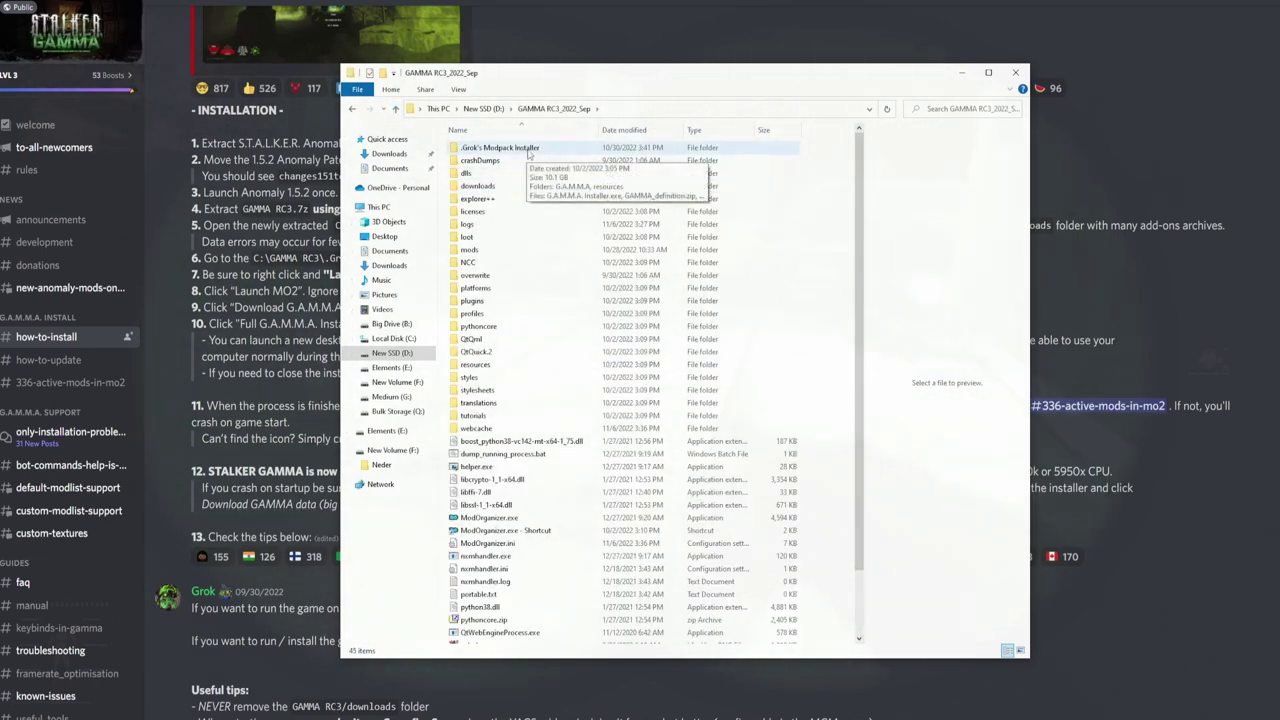
double_click(526, 152)
left_click_drag(564, 87, 873, 87)
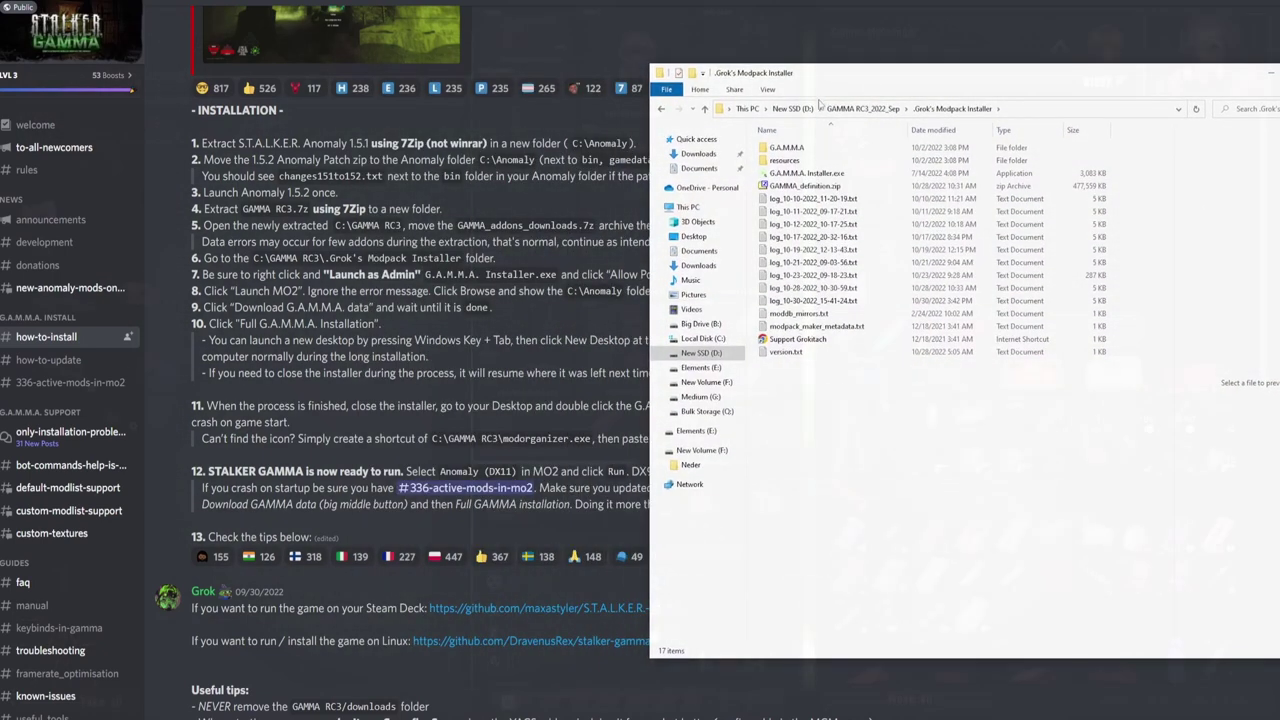
left_click(550, 122)
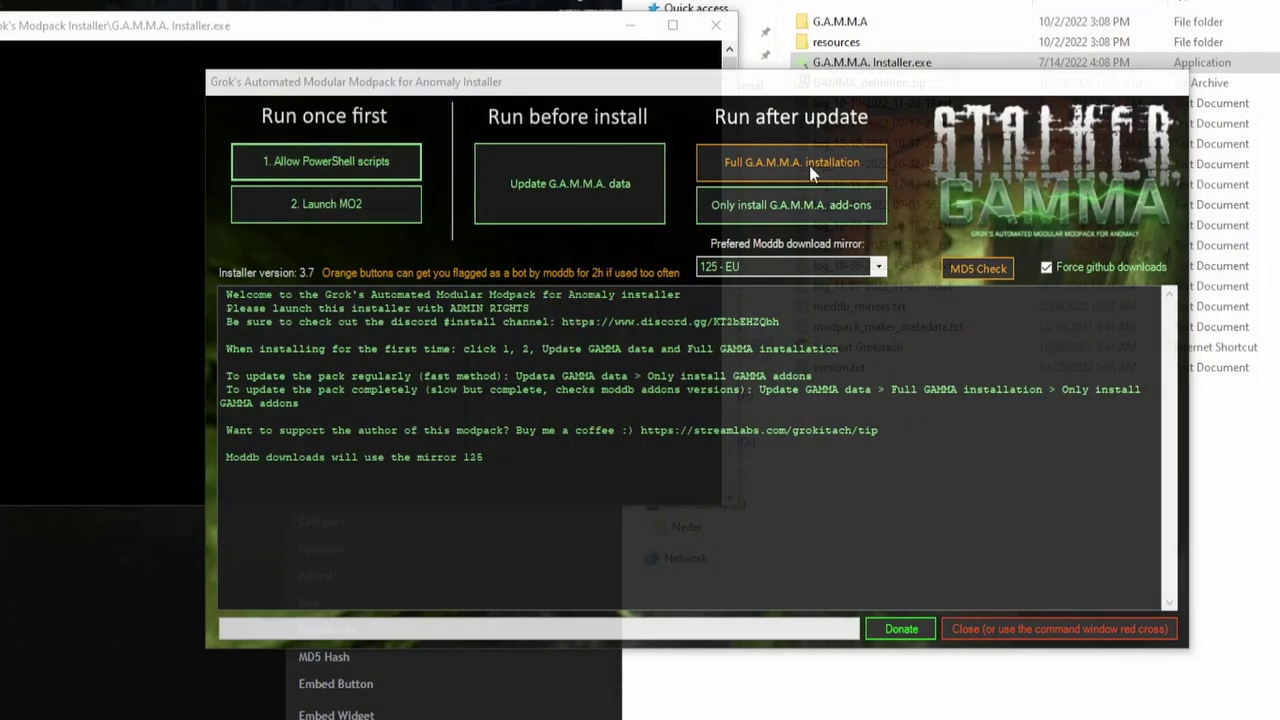
Set the G.A.M.M.A. installer's preferred ModDB download mirror to 121 - NA.
left_click(879, 268)
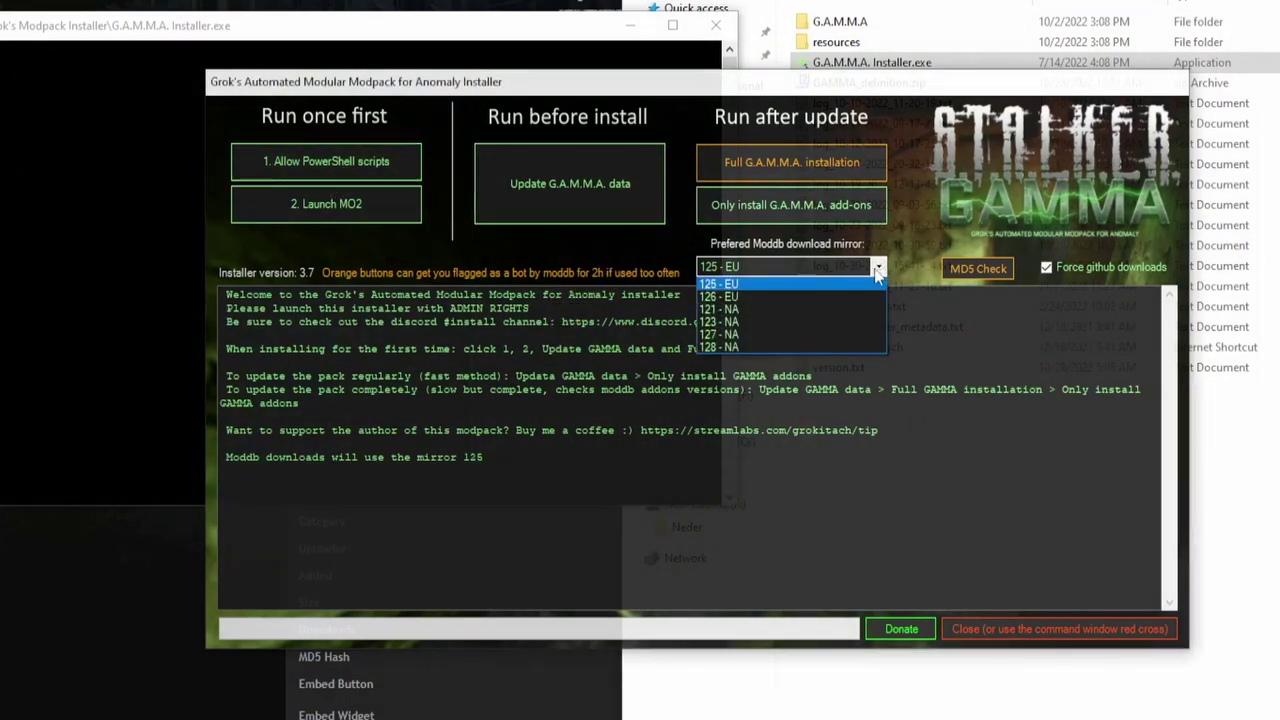
left_click(744, 309)
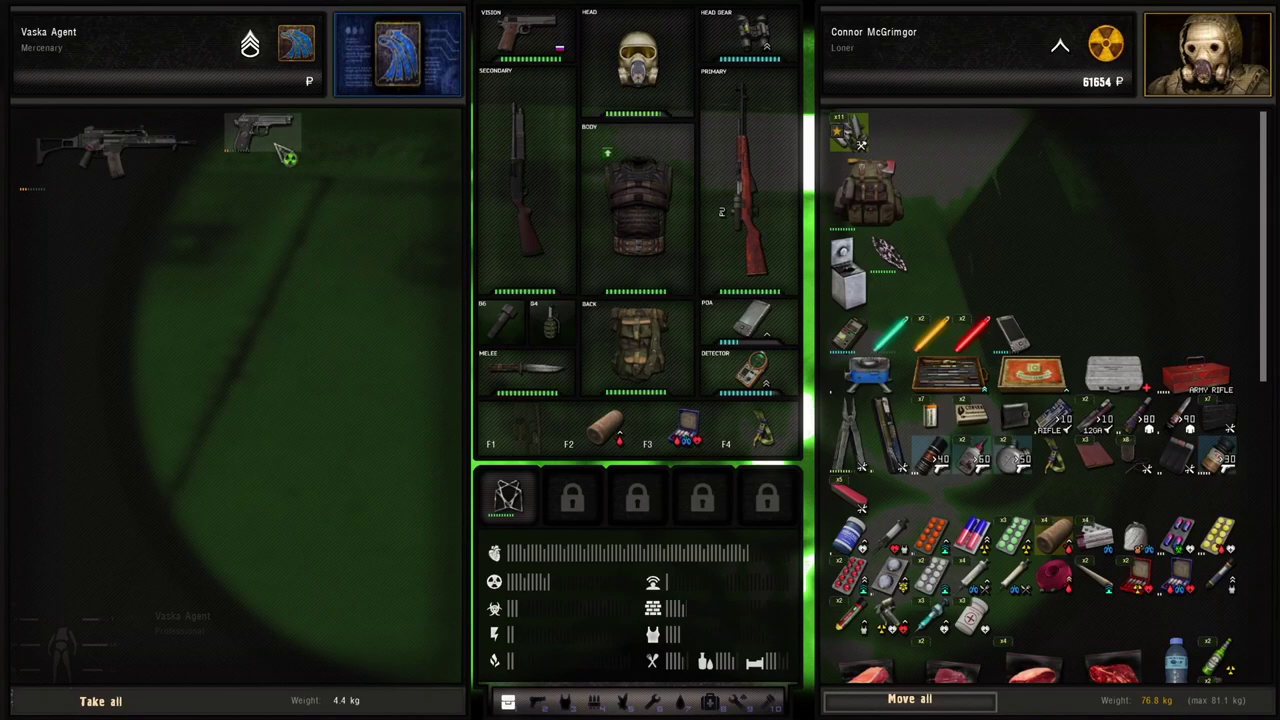
Take the assault rifle from the dead mercenary's inventory and leave the looting view.
double_click(143, 149)
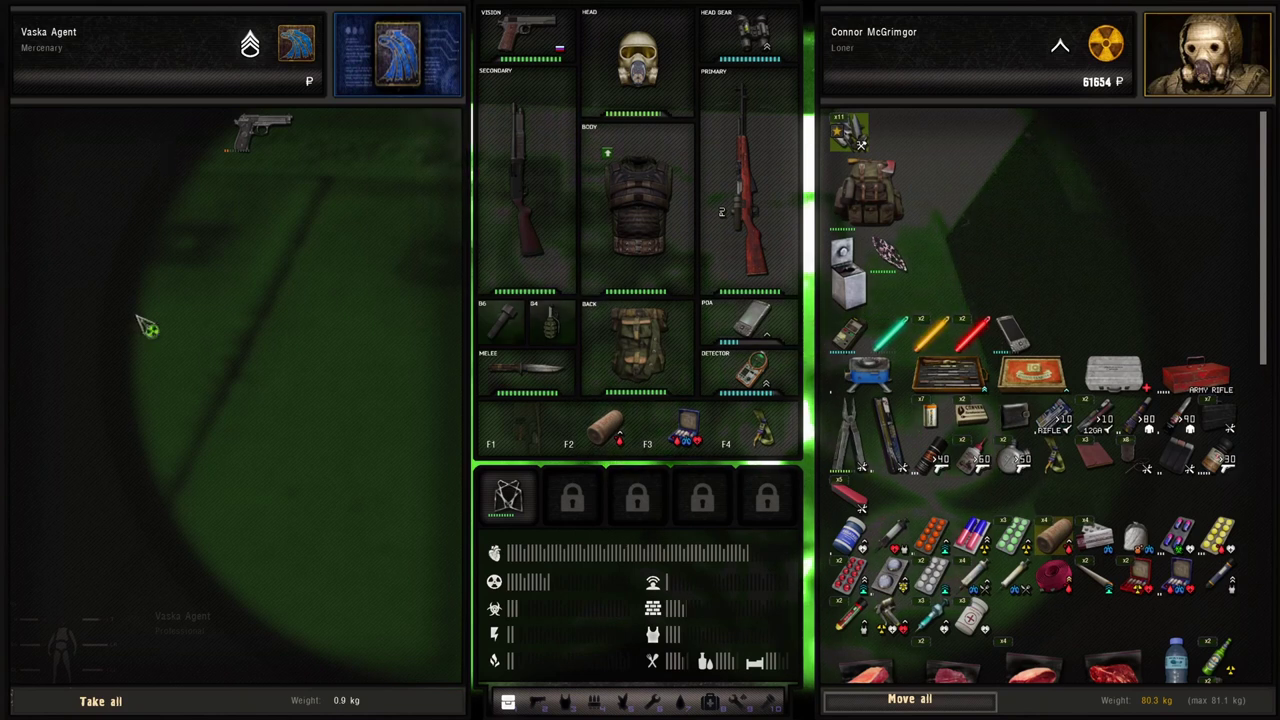
key("Escape")
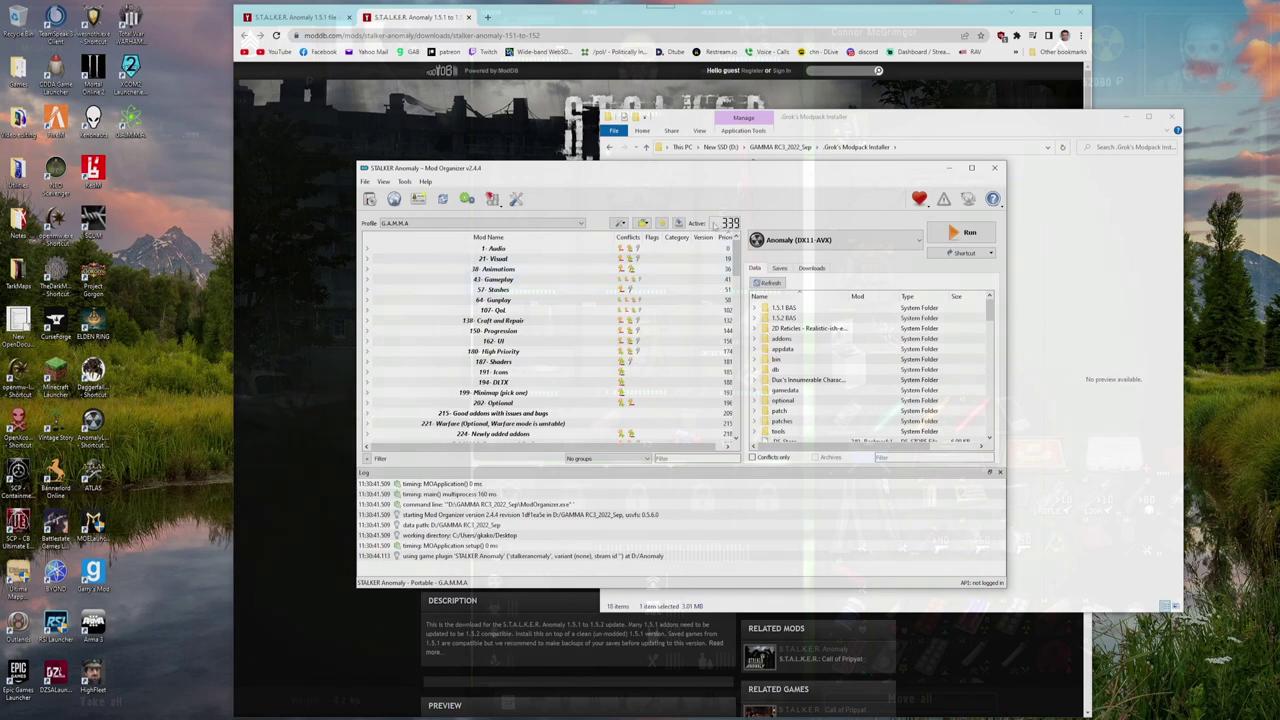
Check the active mod count and look through the G.A.M.M.A. profile's mod list in Mod Organizer.
mouse_move(736, 231)
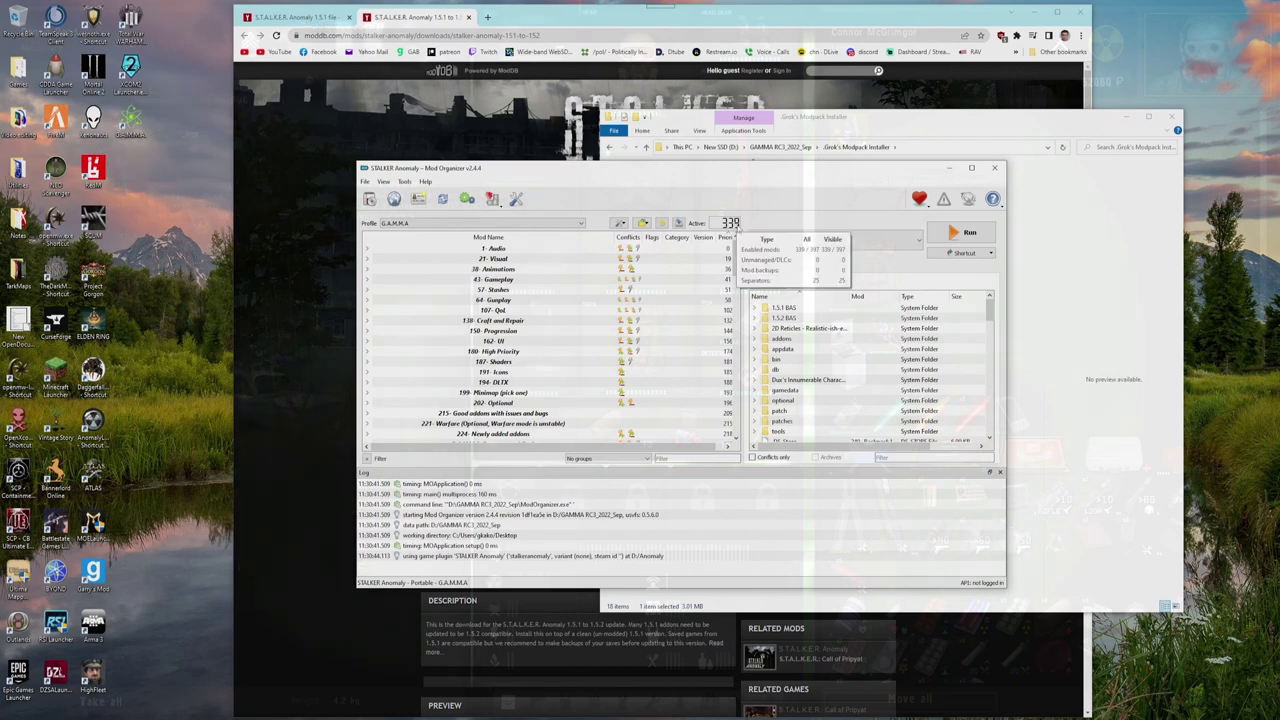
scroll(550, 360, "down", 4)
scroll(482, 384, "up", 2)
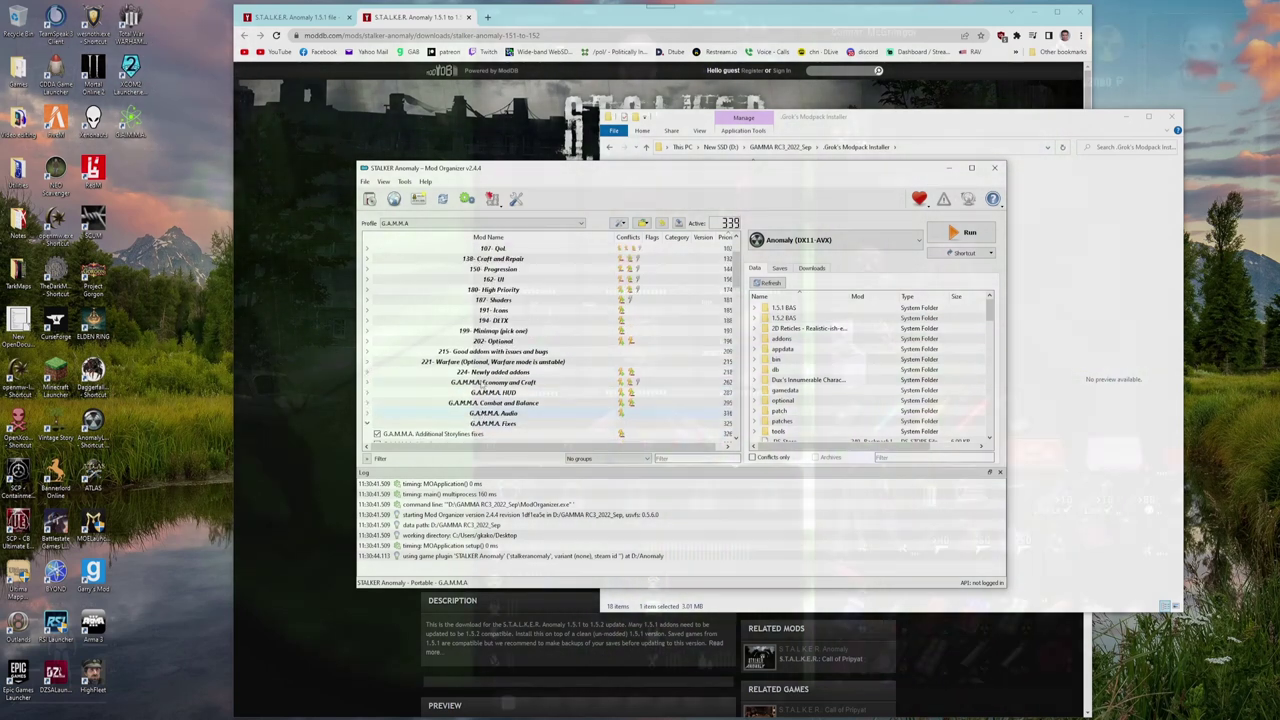
scroll(482, 384, "up", 2)
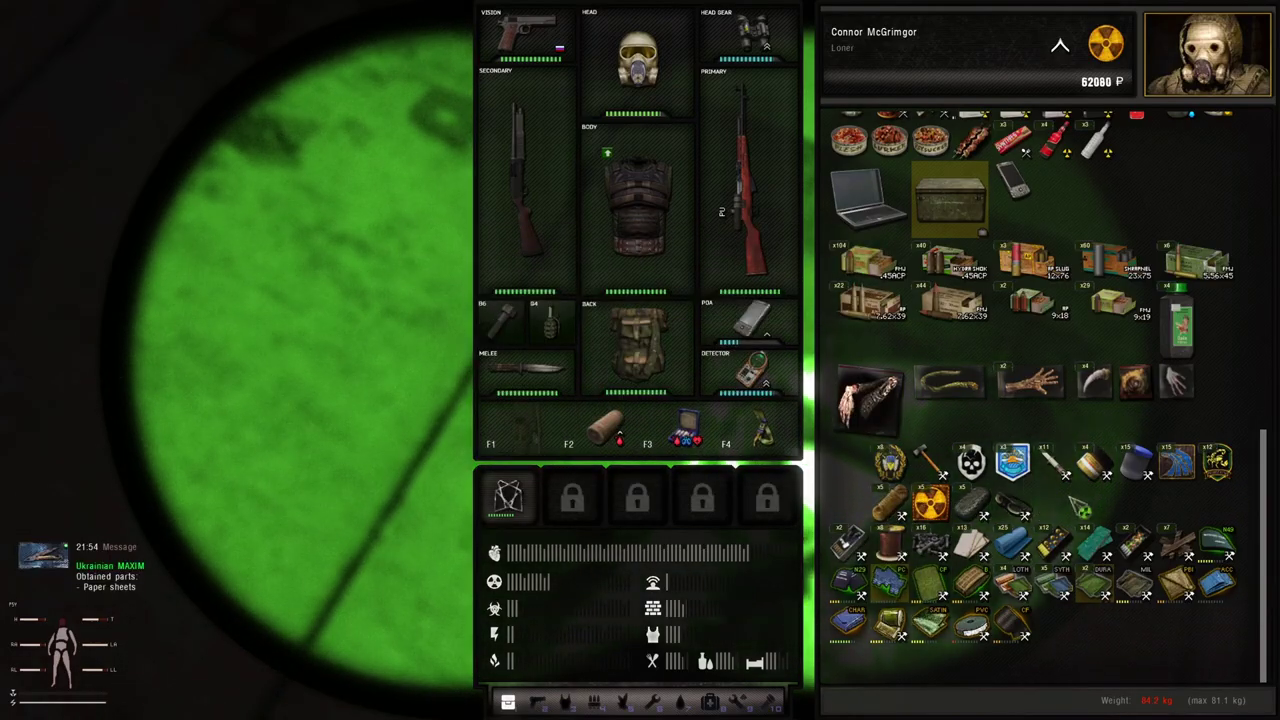
Browse the character's backpack in the game up to the tool kits and examine the Army rifle repair kit.
scroll(1080, 500, "up", 2)
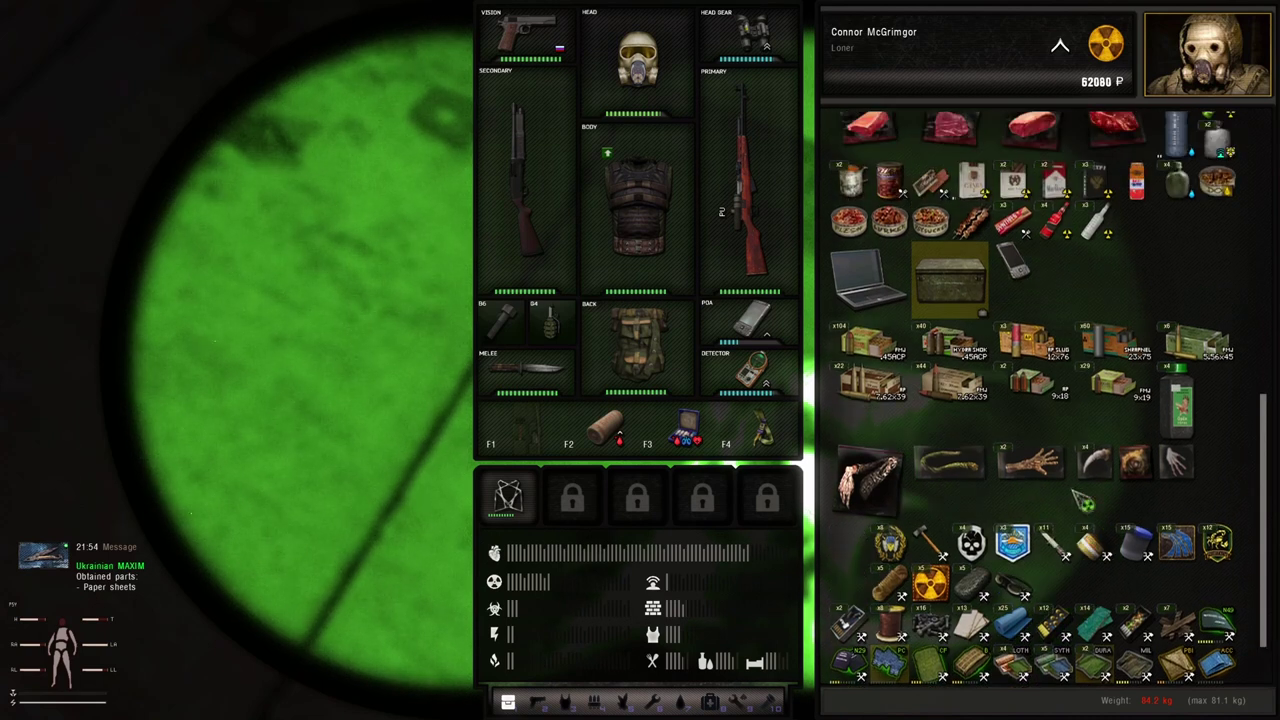
scroll(1085, 495, "up", 3)
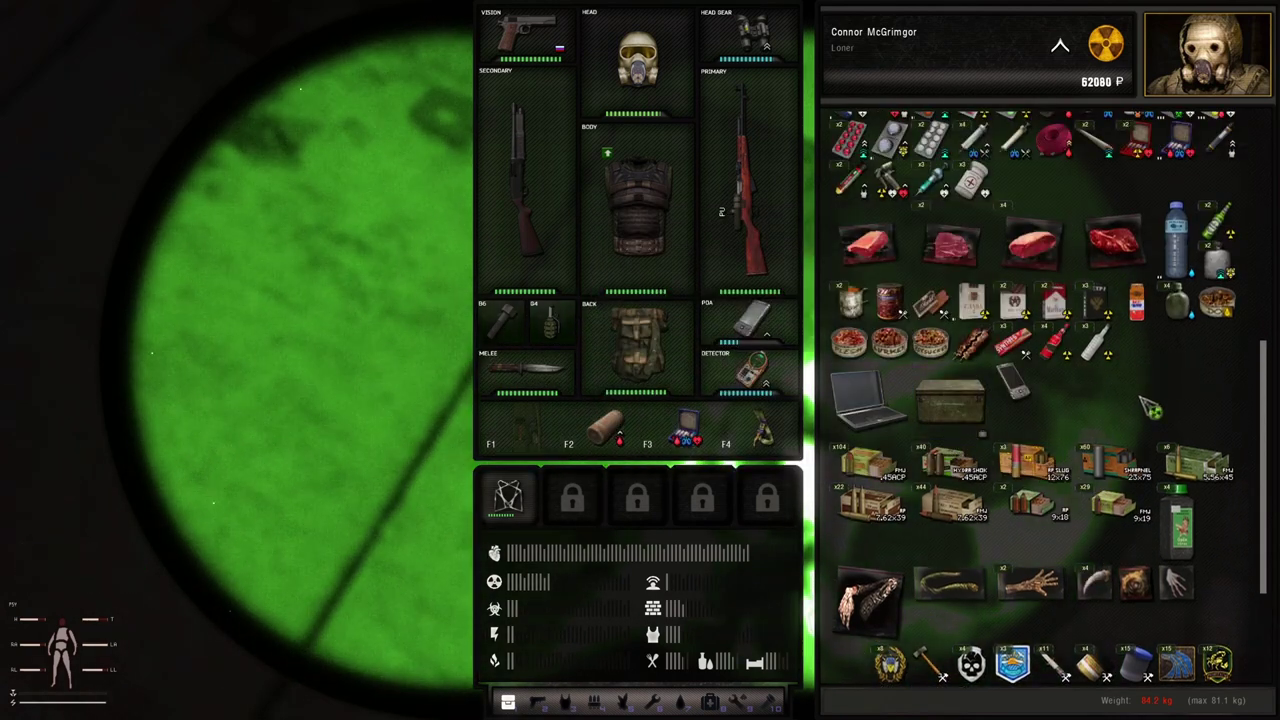
scroll(1150, 408, "up", 7)
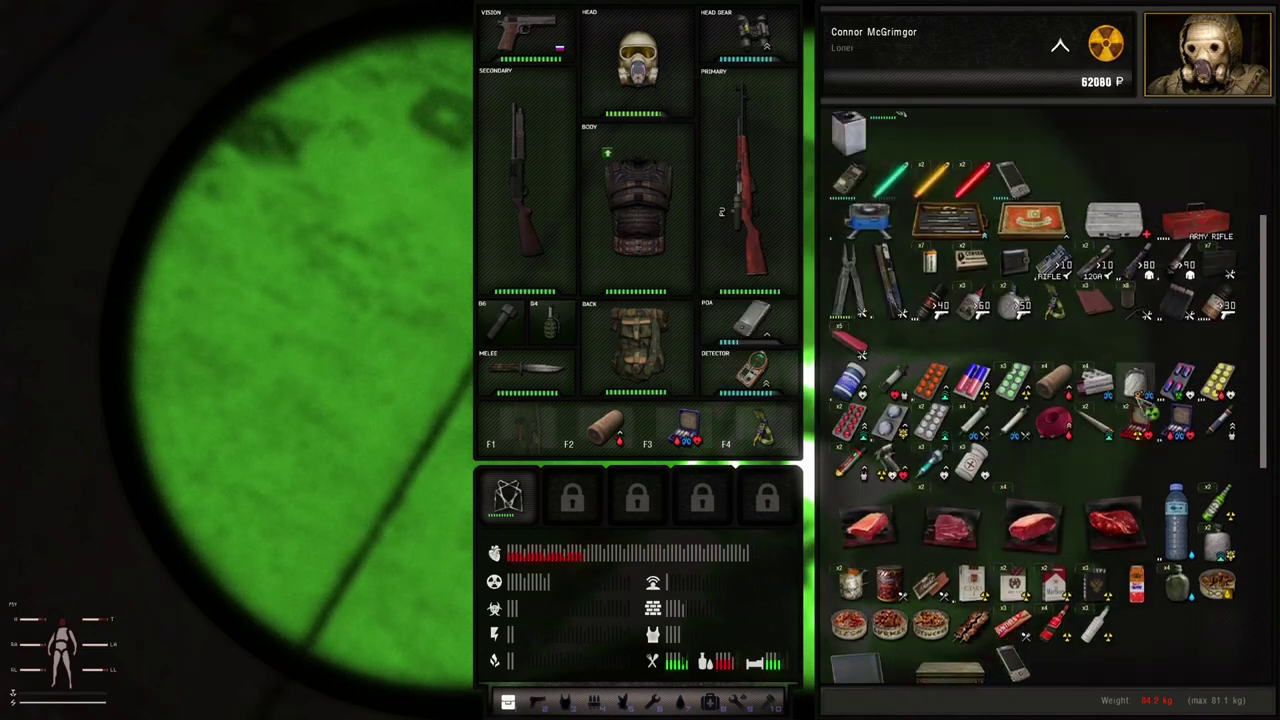
scroll(1200, 258, "up", 1)
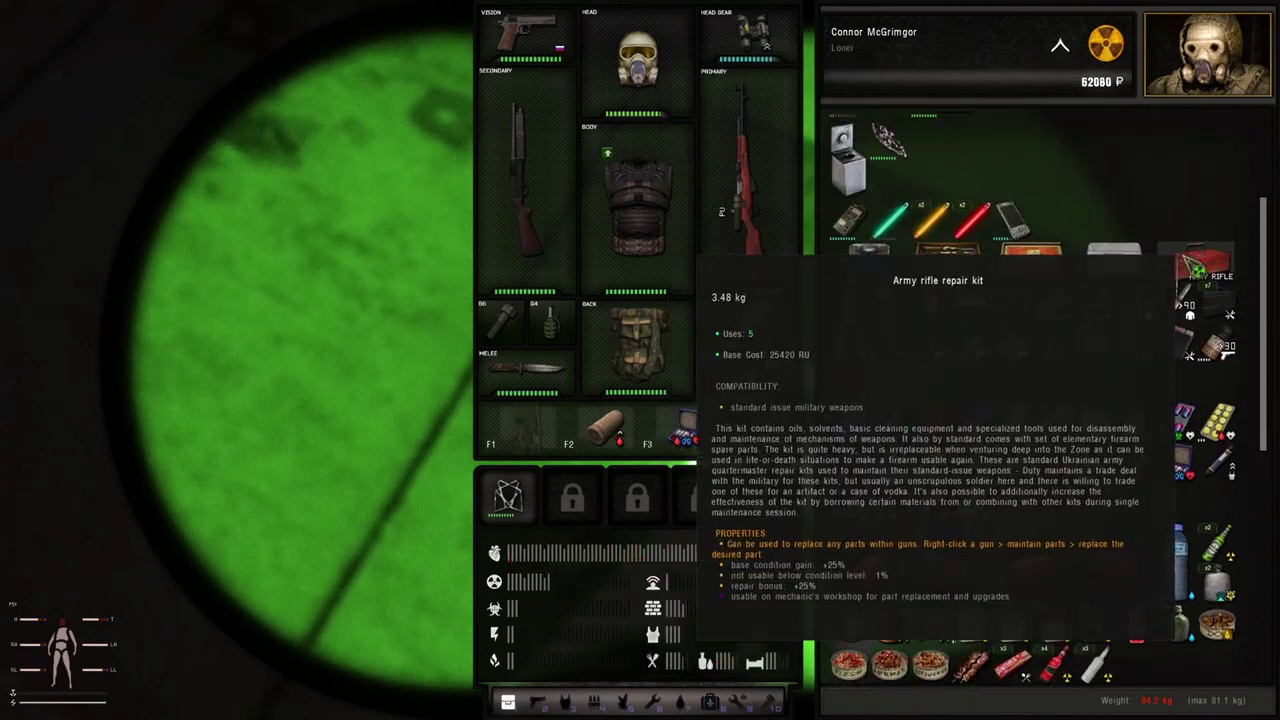
Open the repair window from the backpack's tools, examine the condition of the G36K's parts and close the window.
scroll(1150, 240, "up", 5)
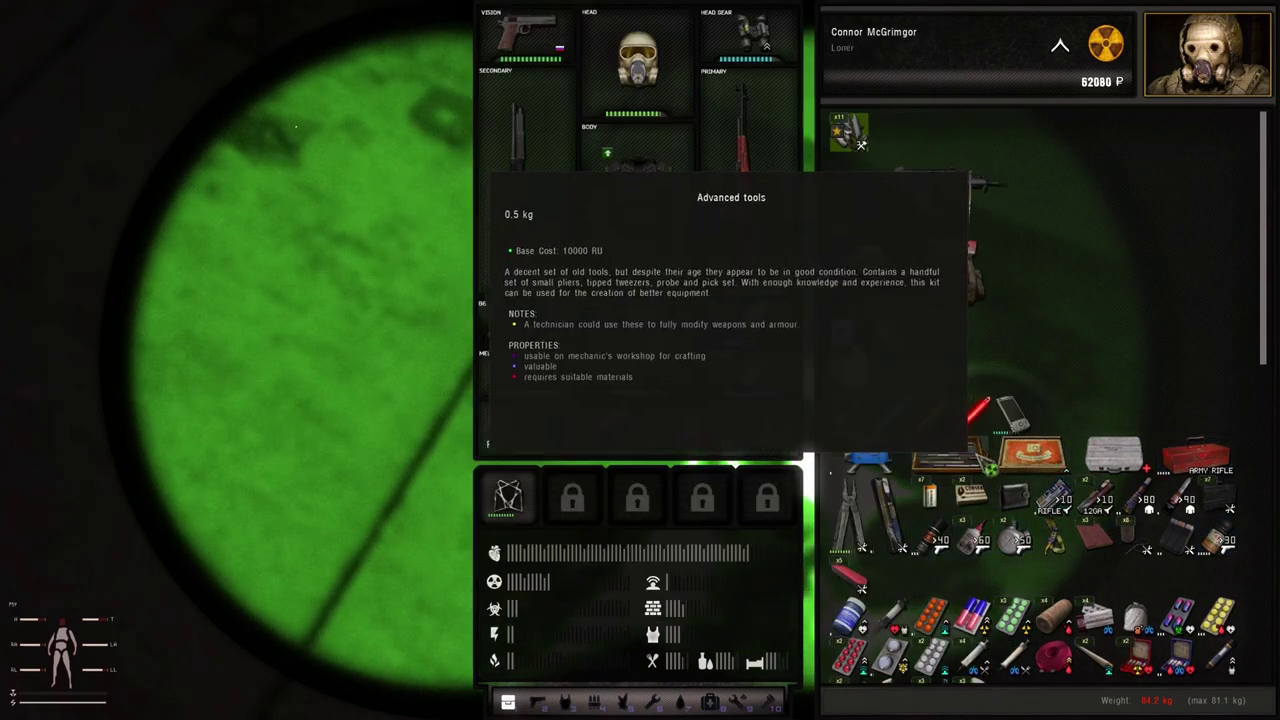
right_click(1025, 462)
left_click(1025, 469)
left_click(330, 84)
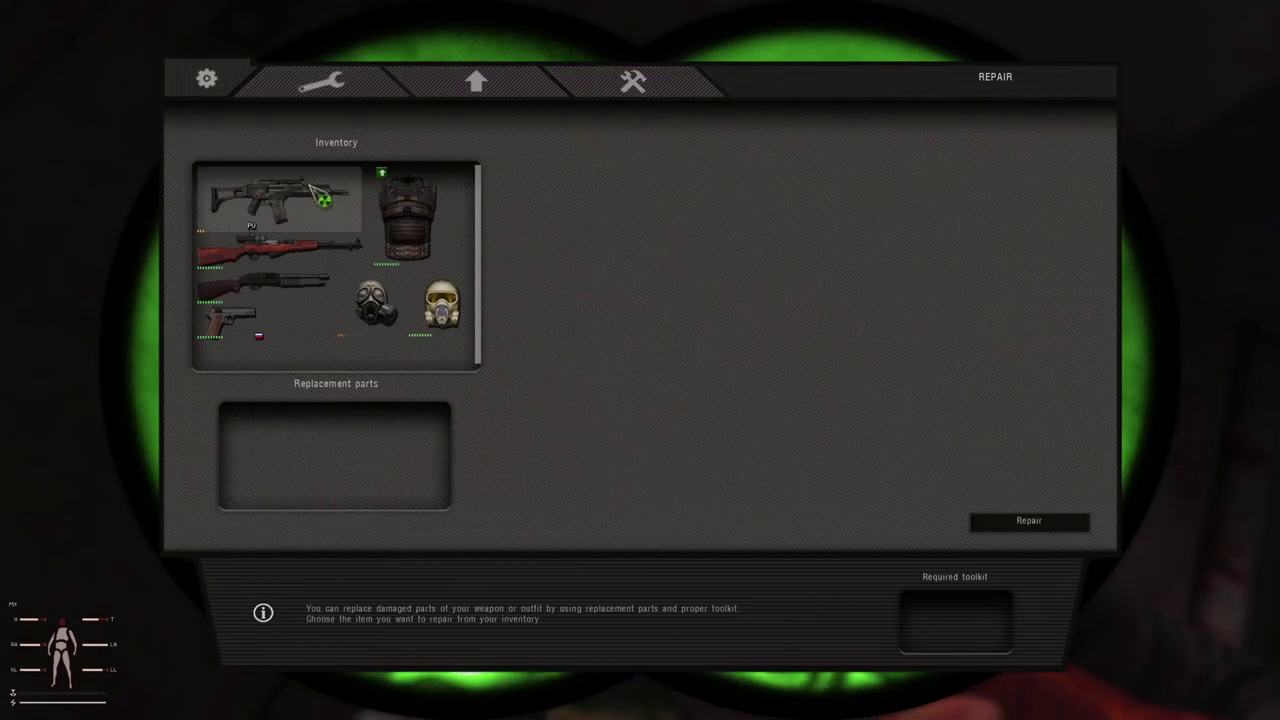
left_click(360, 212)
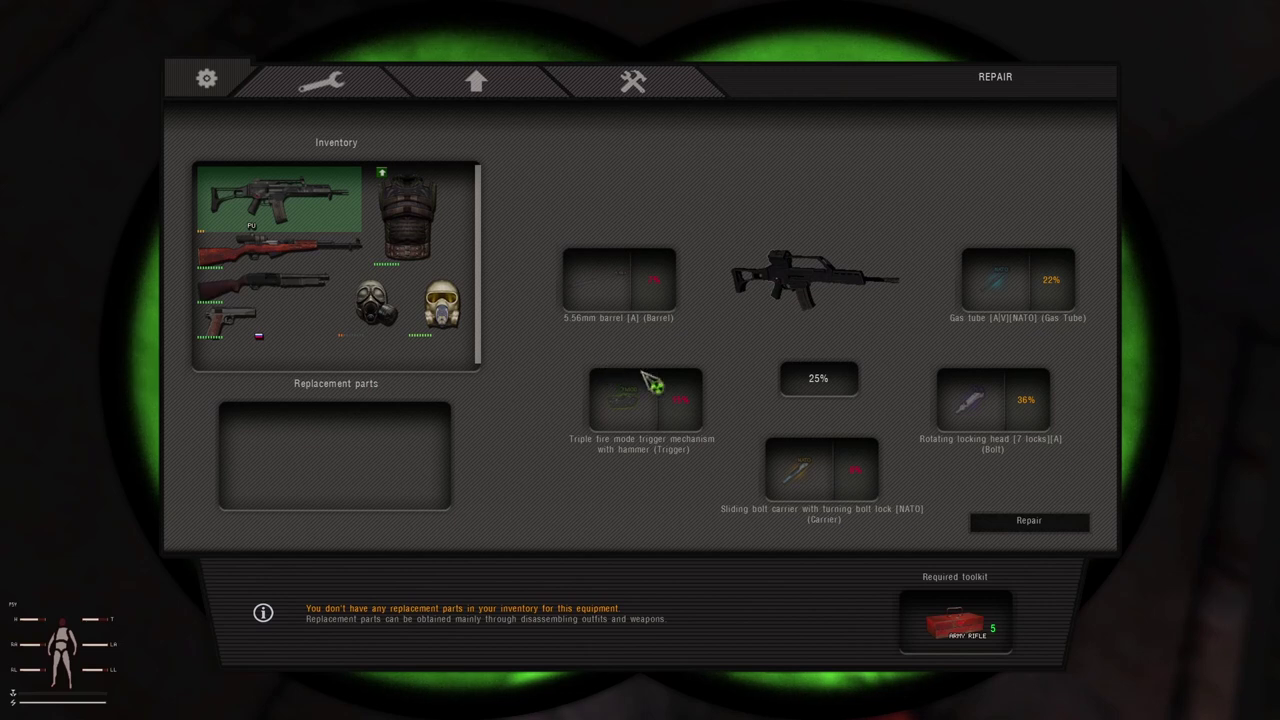
key("Escape")
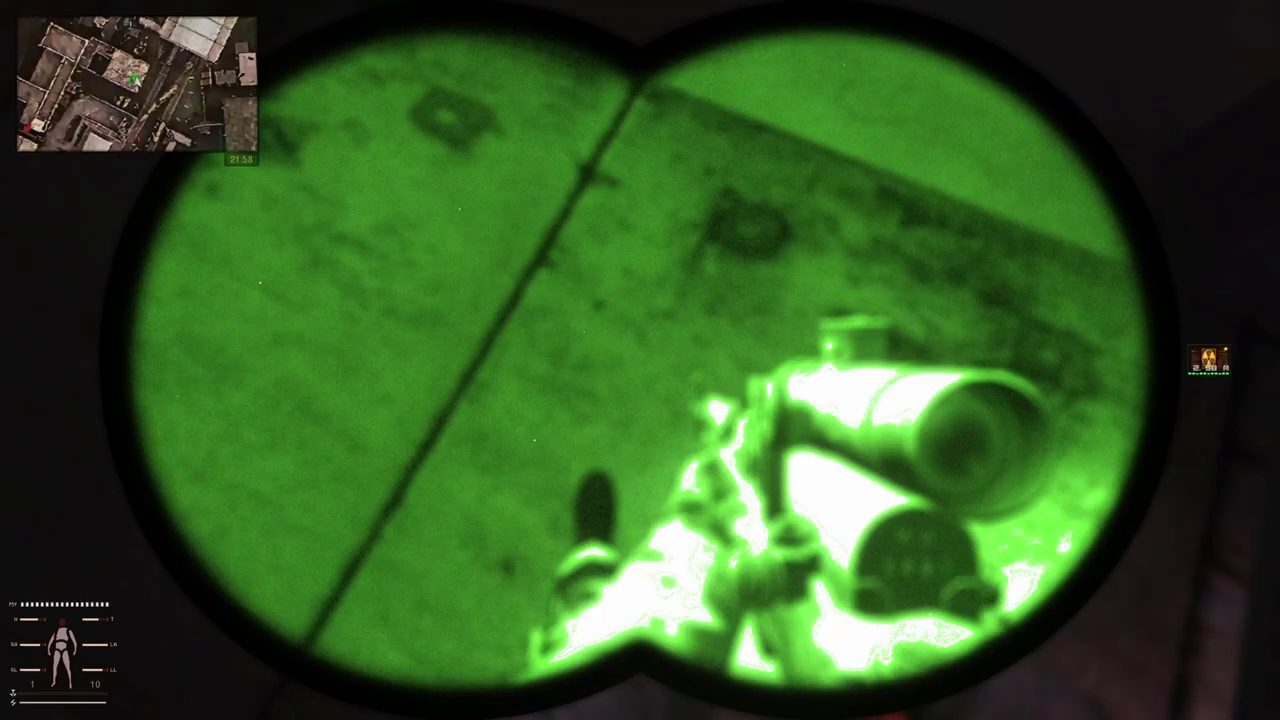
Replace the bolt carrier and the trigger mechanism of the G36K in the backpack.
key("i")
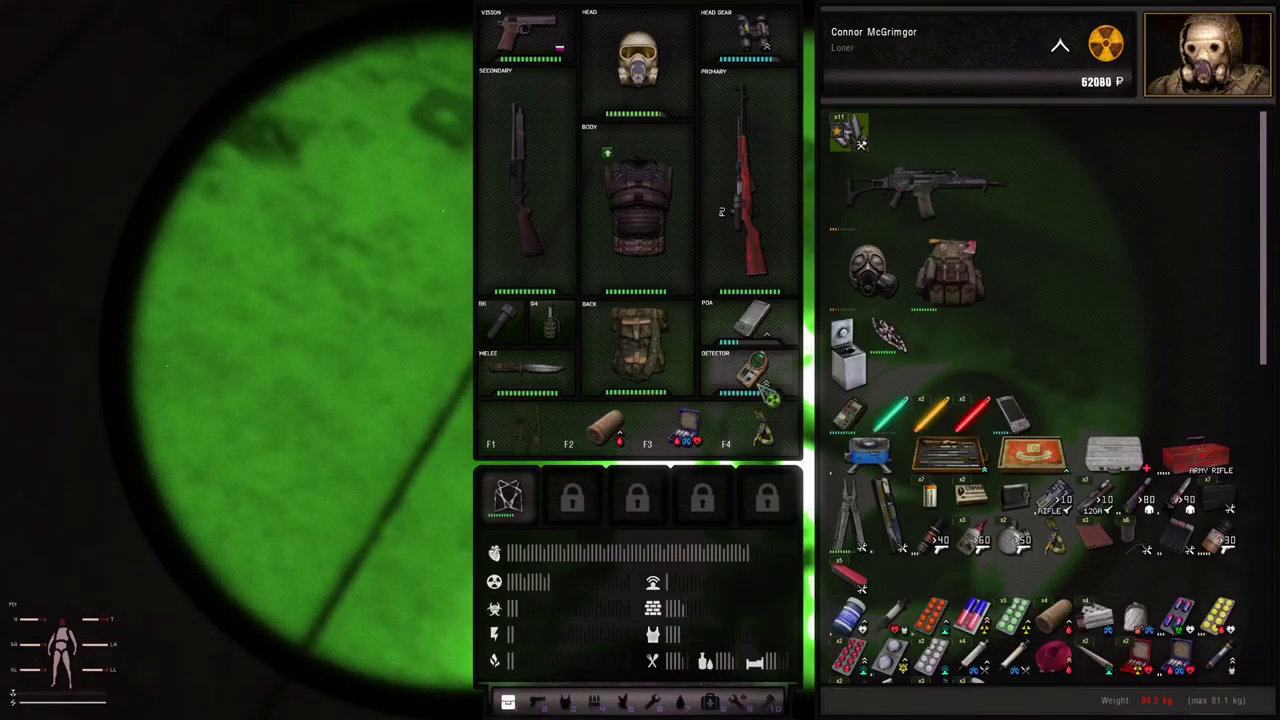
right_click(919, 204)
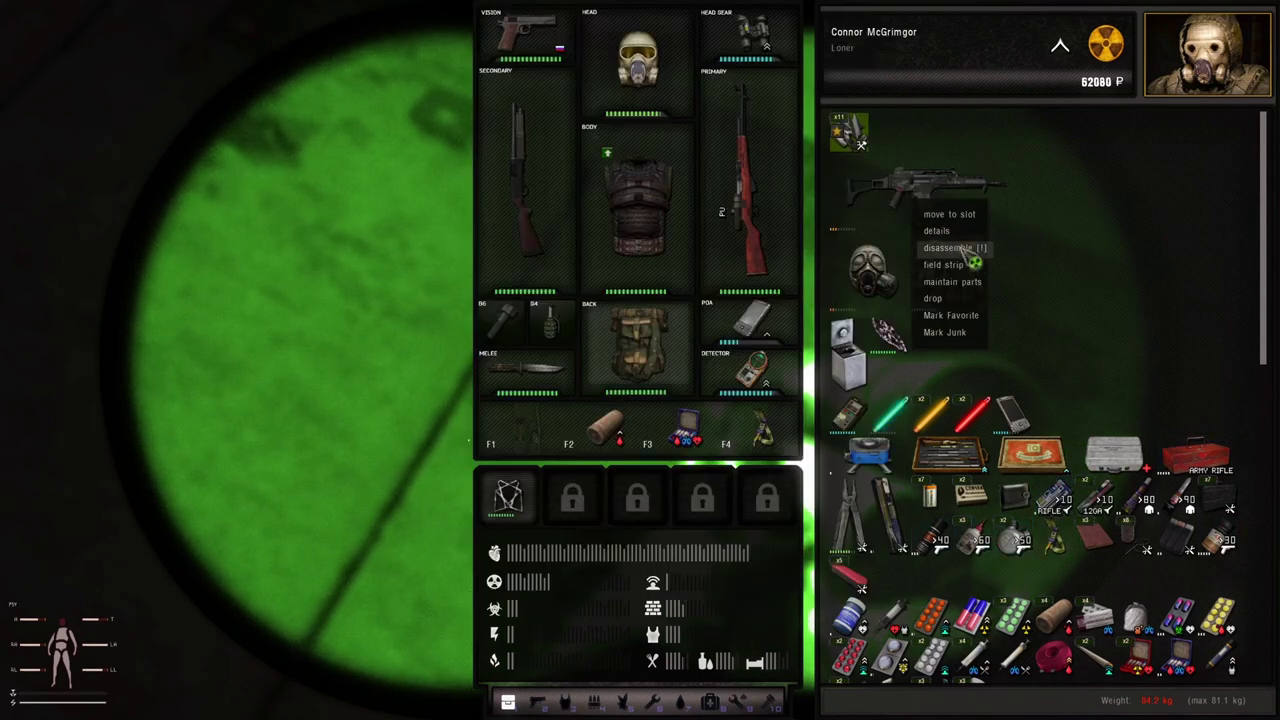
left_click(970, 286)
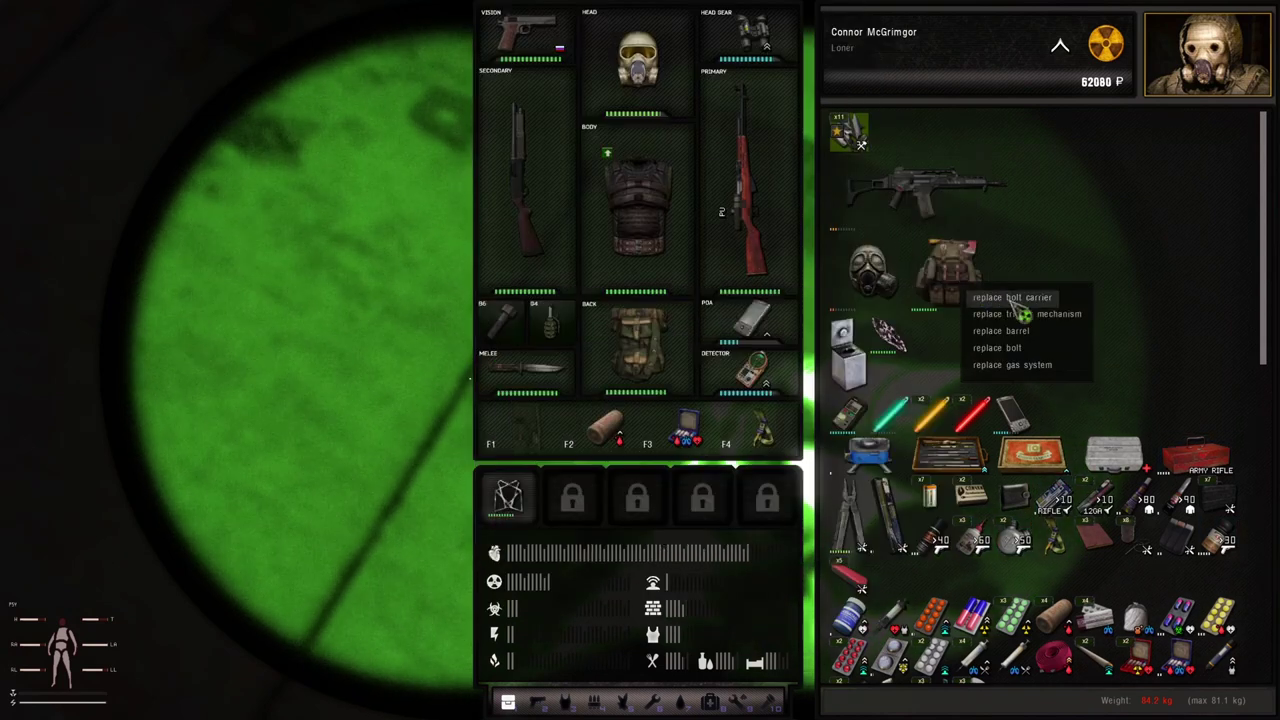
left_click(1012, 298)
right_click(935, 207)
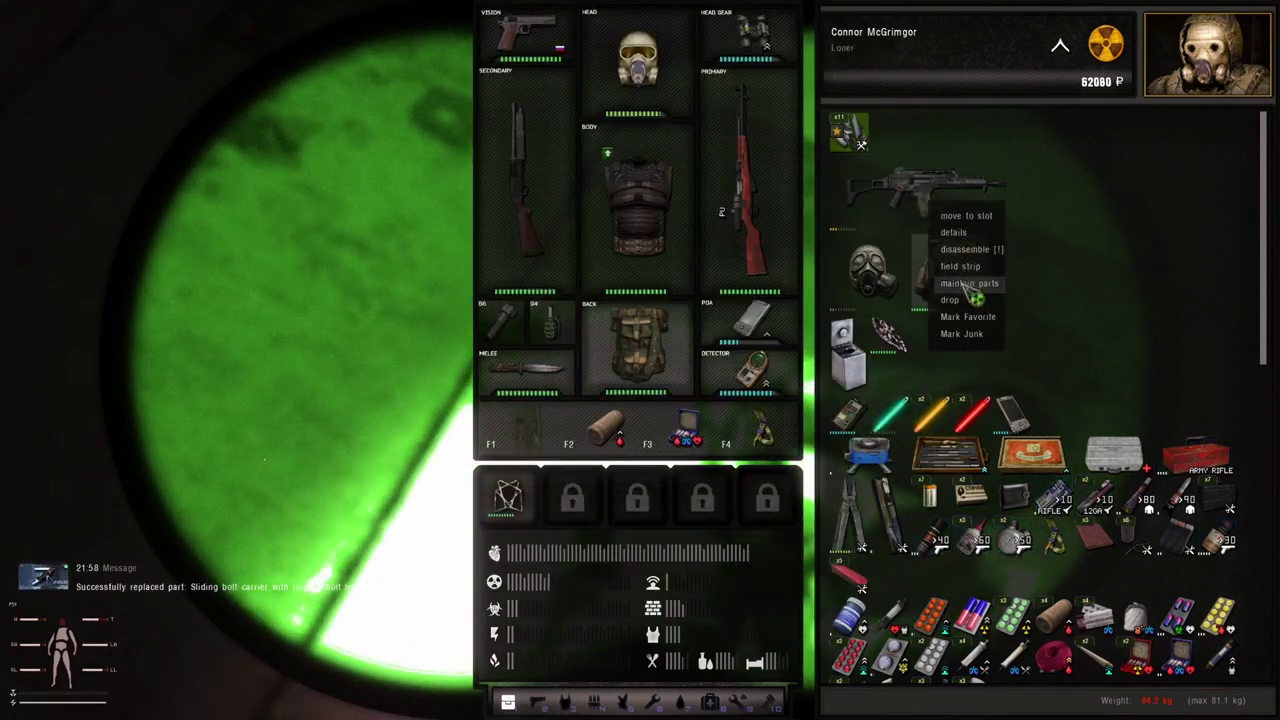
left_click(965, 284)
left_click(1020, 300)
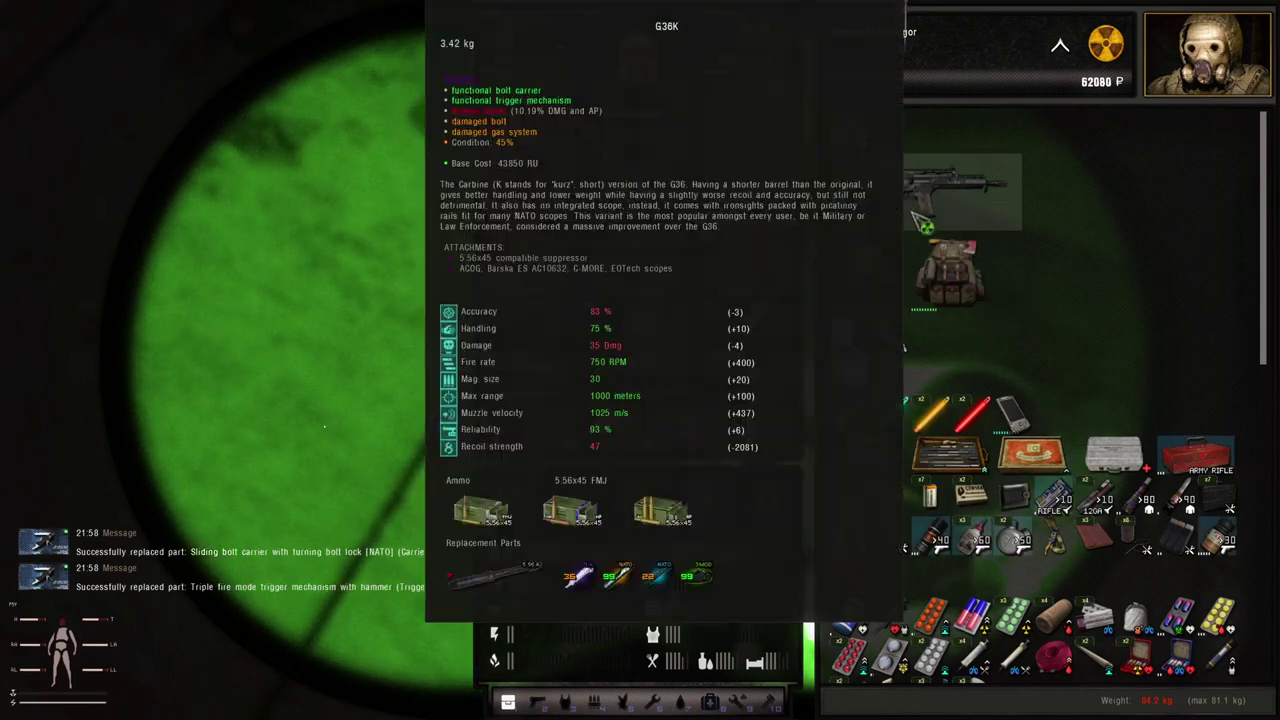
Replace the G36K's bolt and barrel.
right_click(918, 222)
left_click(959, 294)
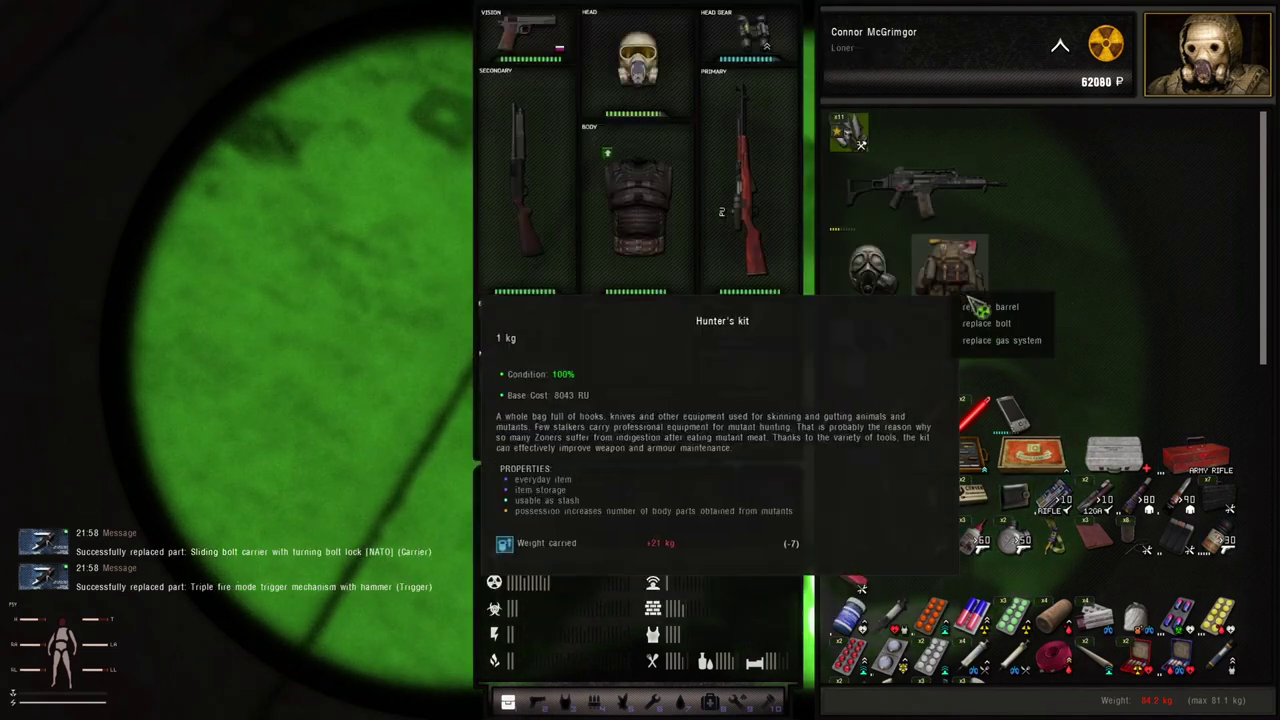
left_click(1010, 326)
right_click(918, 205)
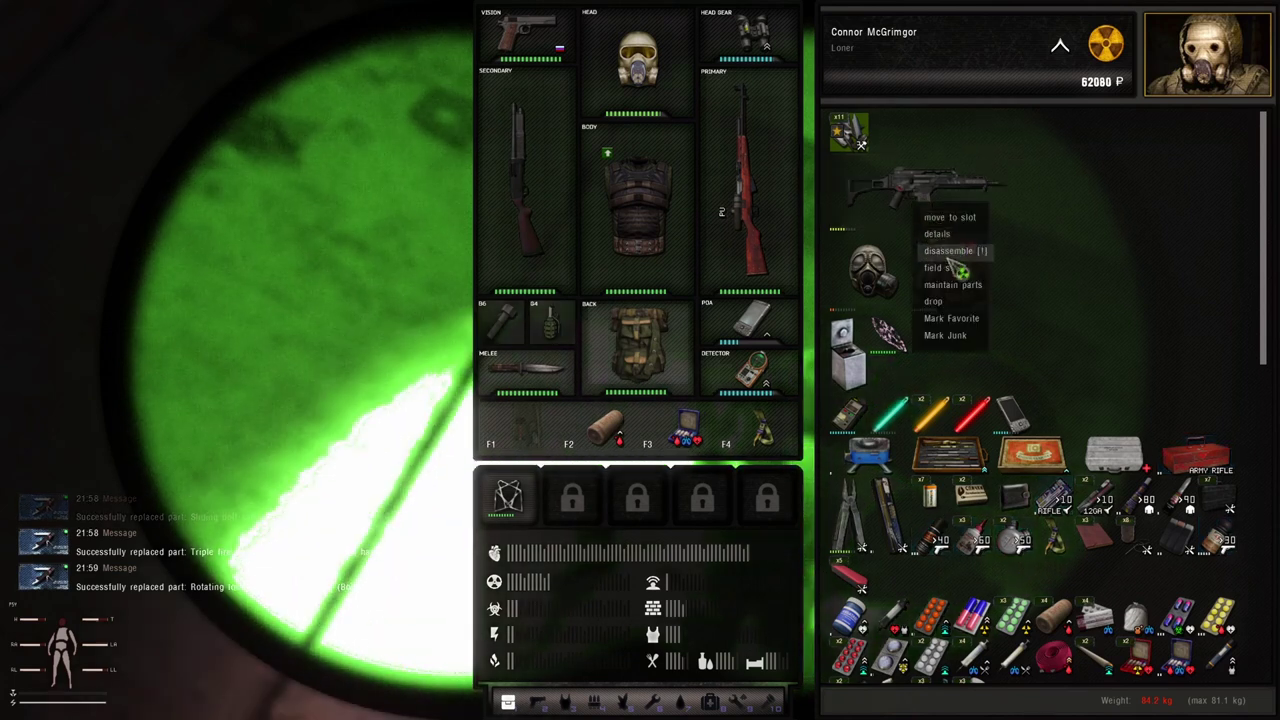
left_click(962, 293)
left_click(963, 298)
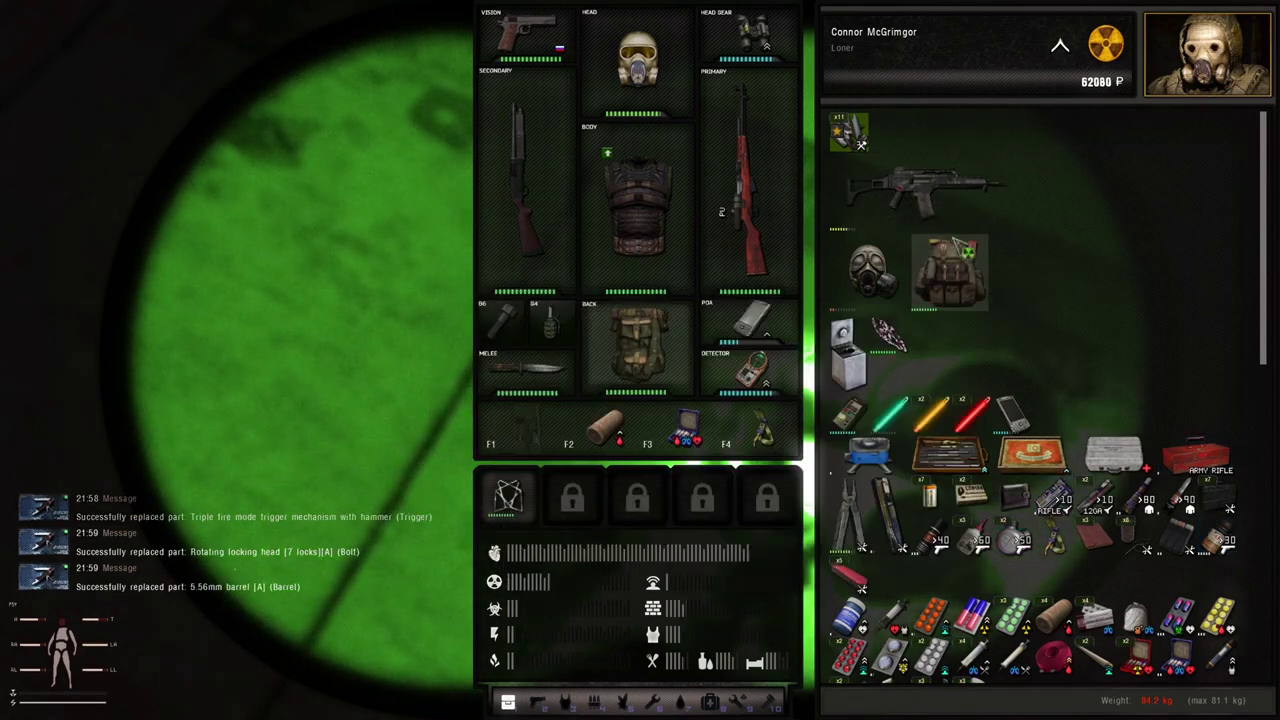
Replace the G36K's gas system.
right_click(942, 218)
left_click(976, 292)
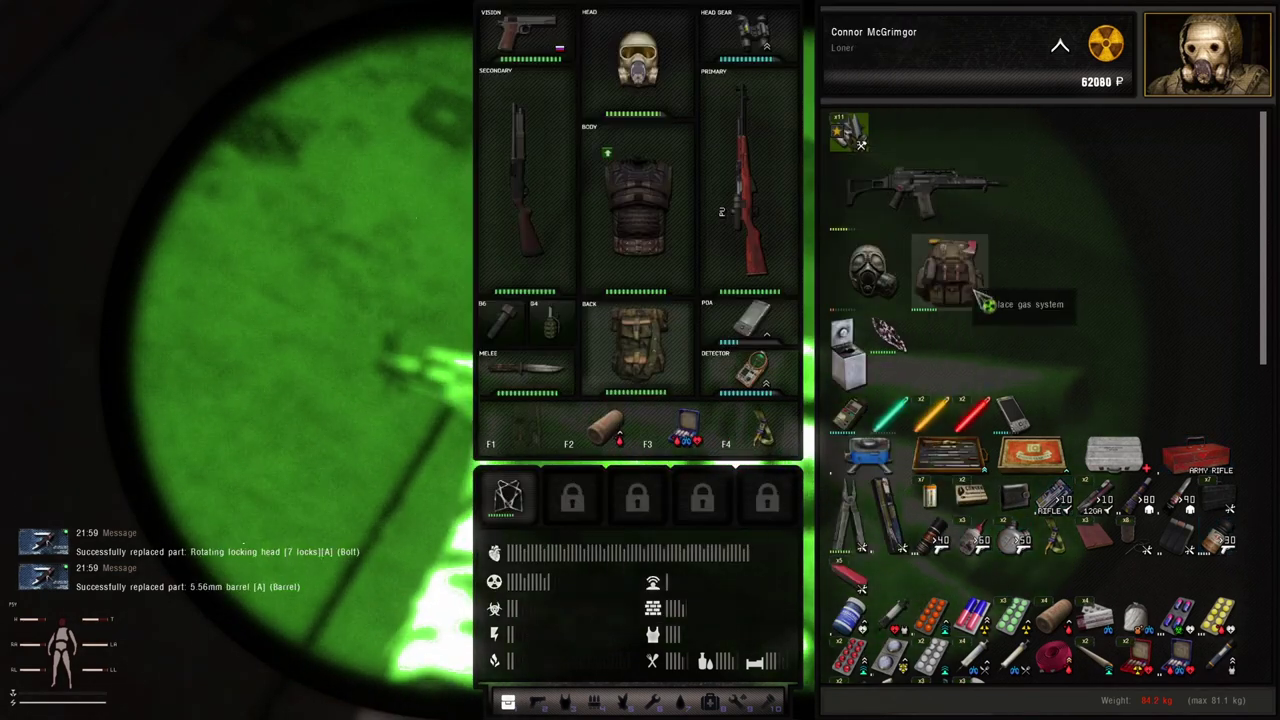
right_click(935, 205)
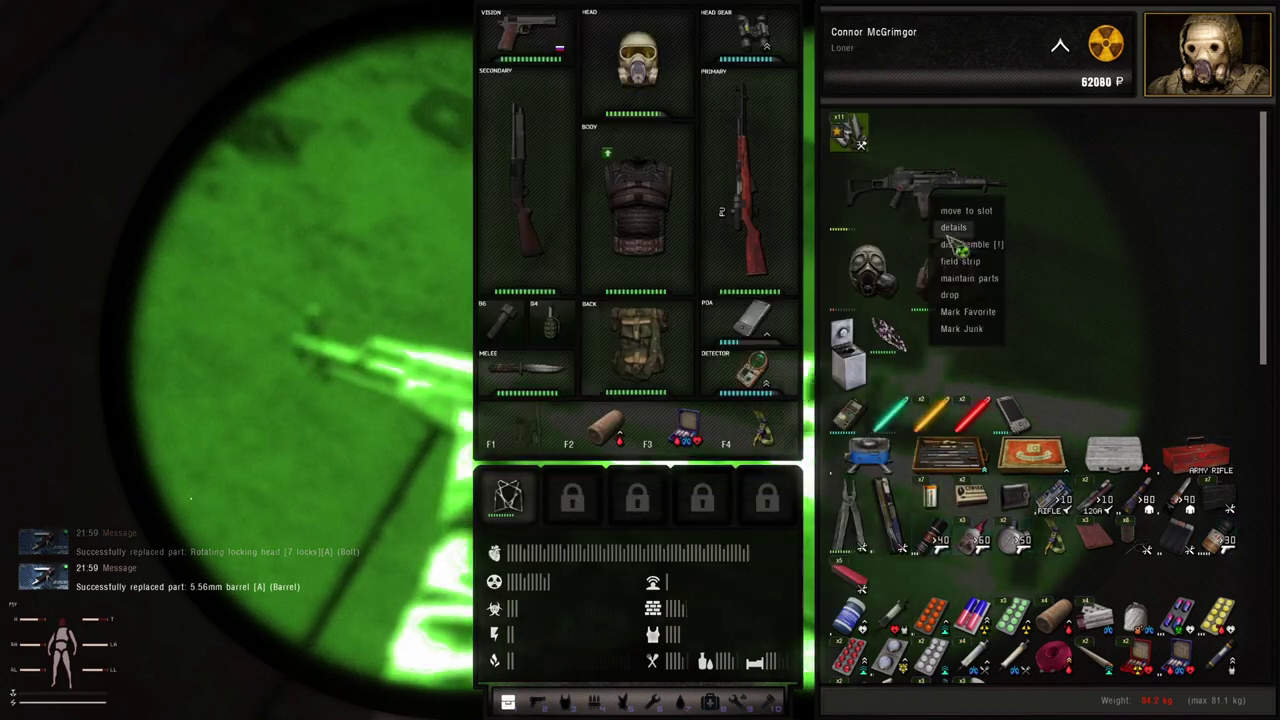
left_click(972, 292)
left_click(1010, 302)
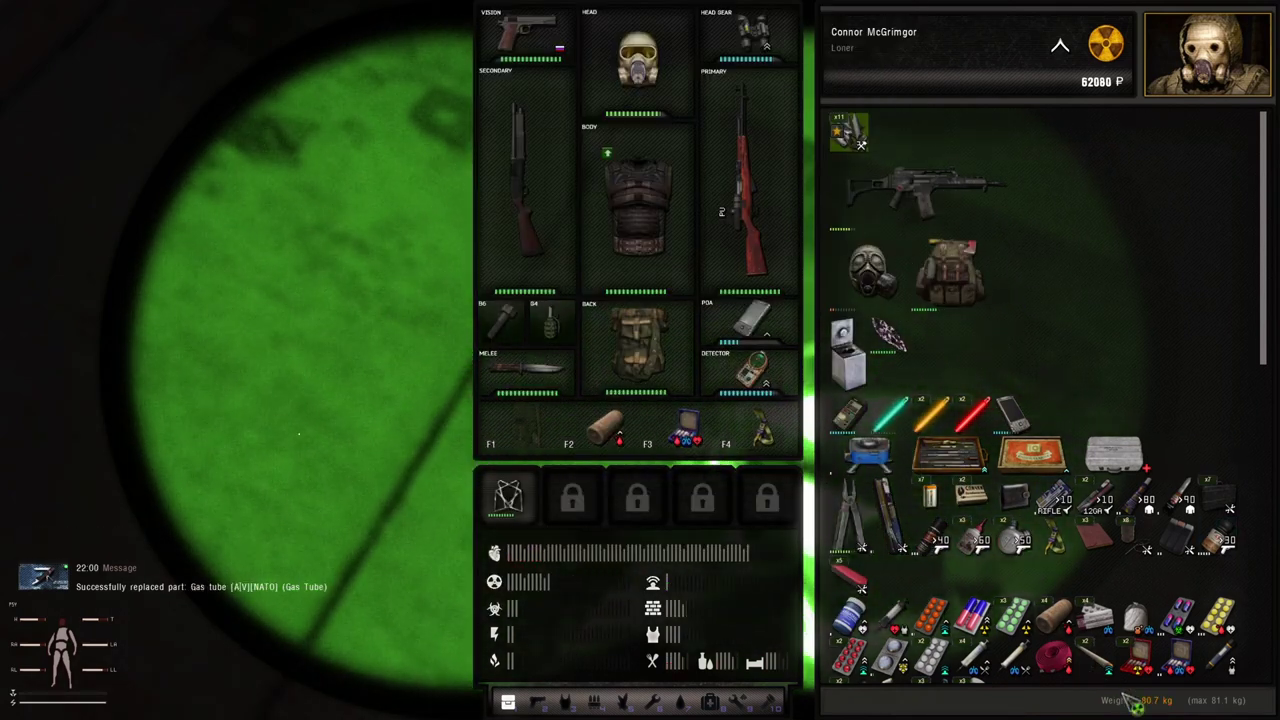
Use the "Rusak" gun oil and select the G36K as the damaged item for repair.
mouse_move(932, 210)
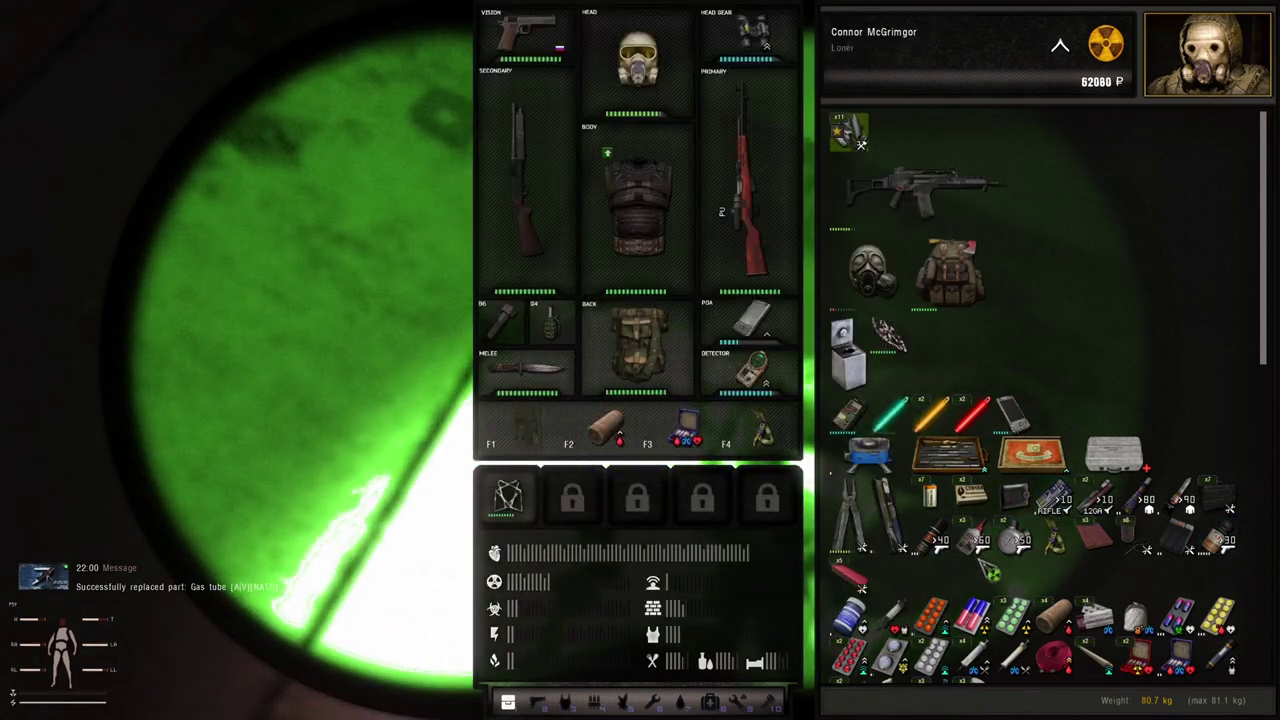
double_click(848, 345)
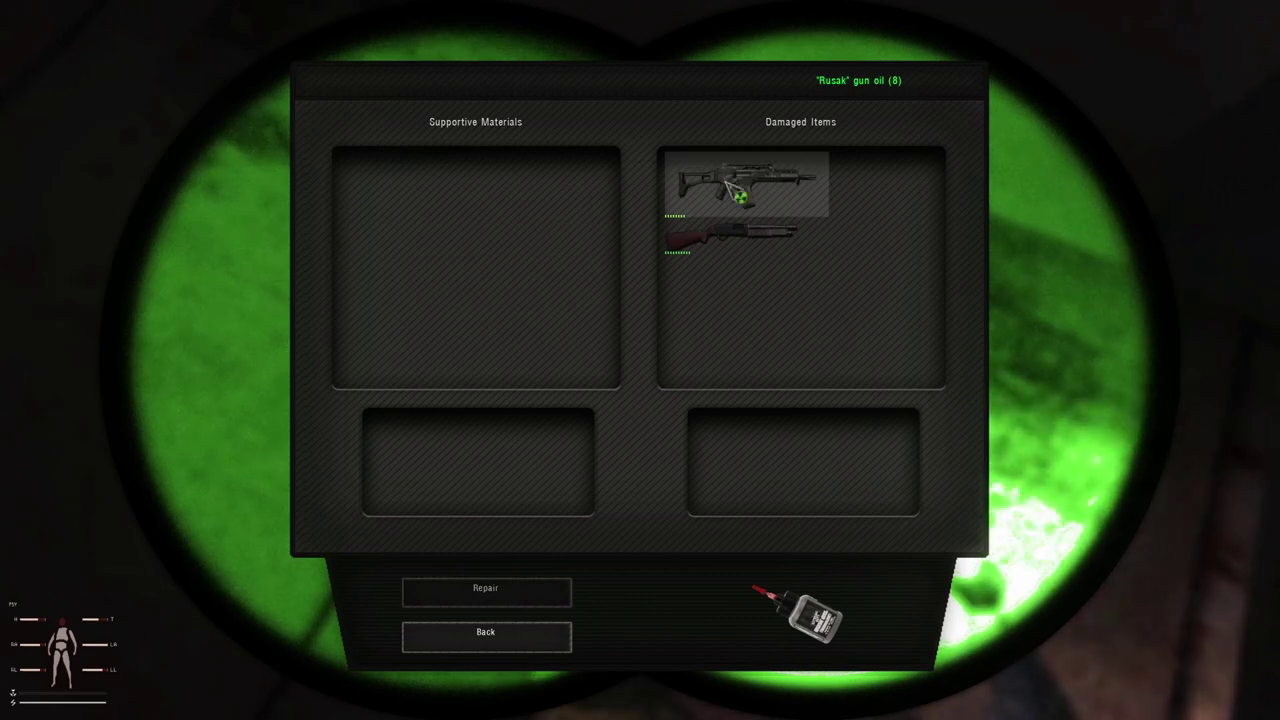
left_click(730, 200)
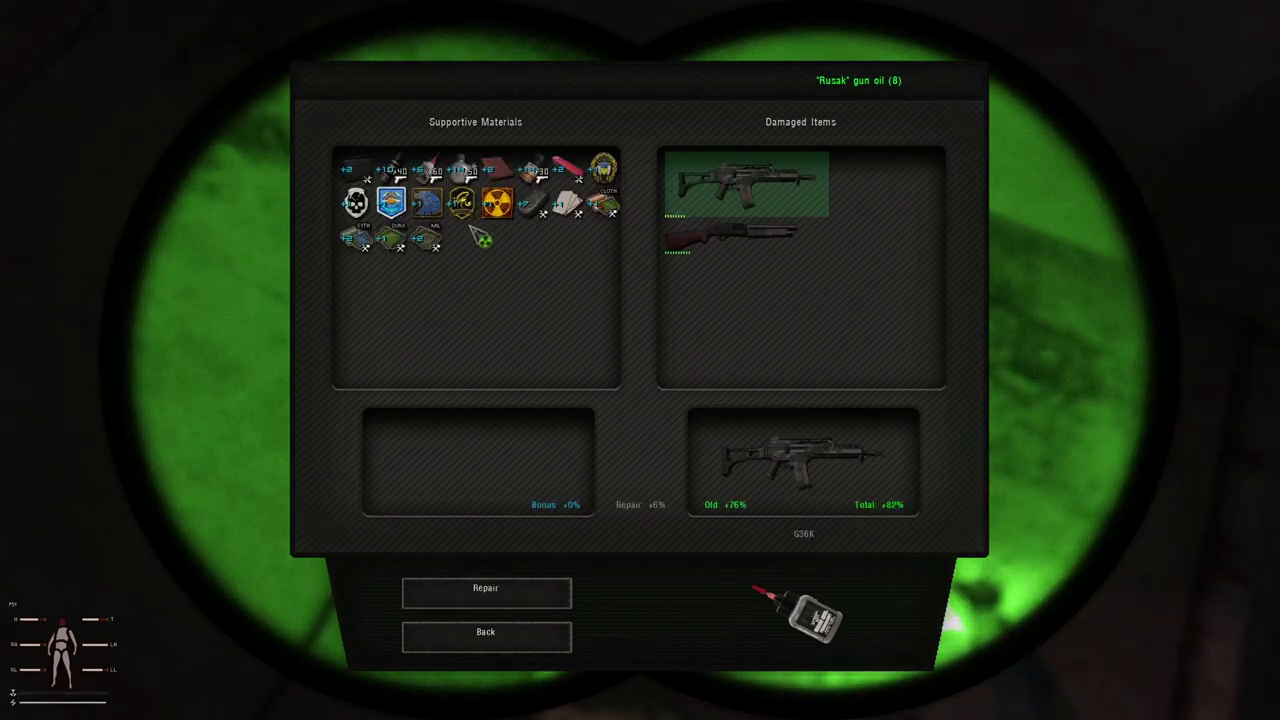